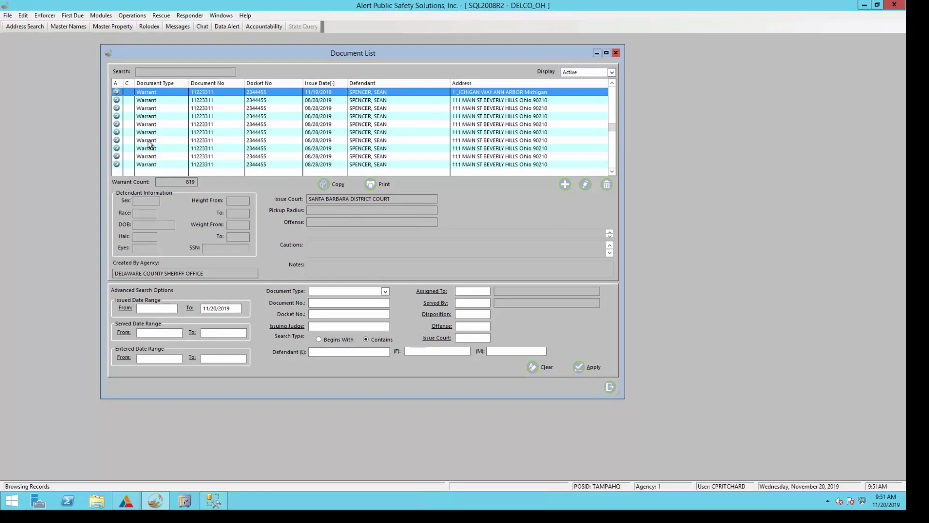
- Keep the Display filter on Active and load defendant details for the 08/28/2019 warrant
{"action": "left_click", "coordinate": [101, 16]}
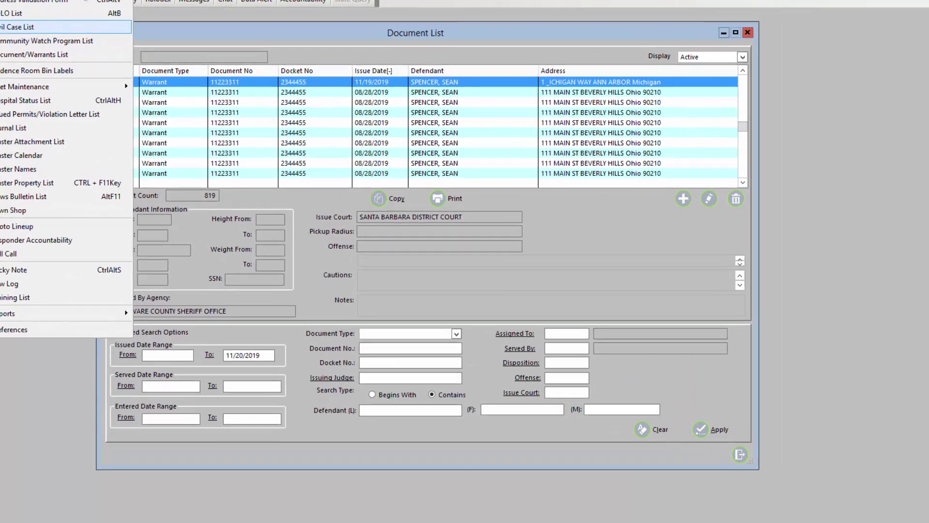
{"action": "key", "text": "Escape"}
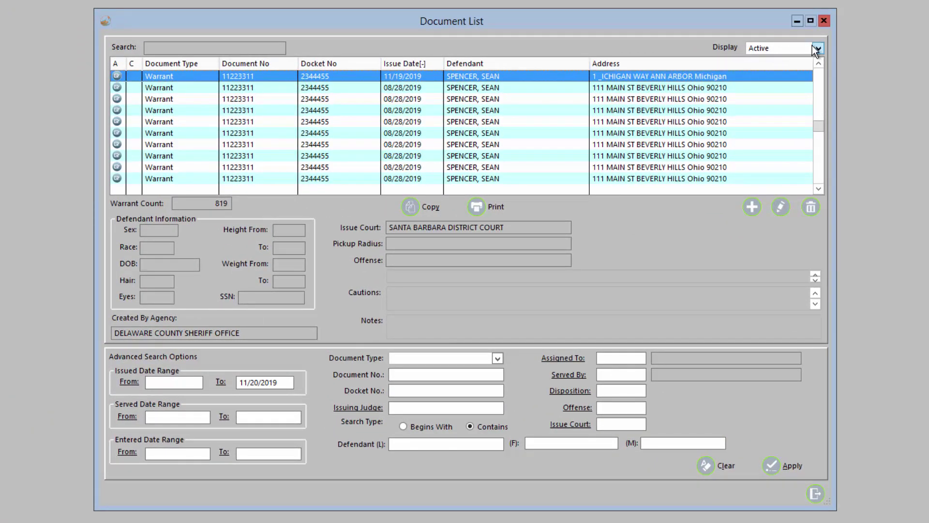
{"action": "left_click", "coordinate": [818, 48]}
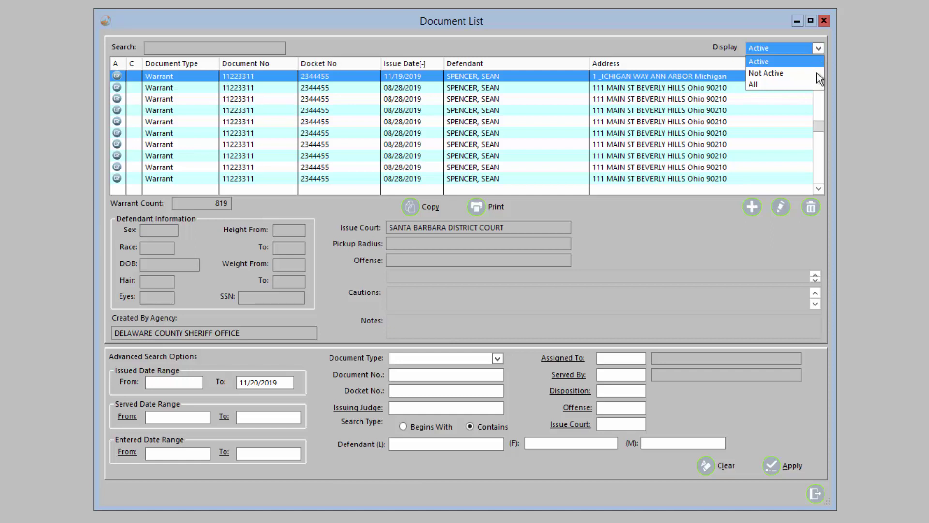
{"action": "left_click", "coordinate": [817, 48]}
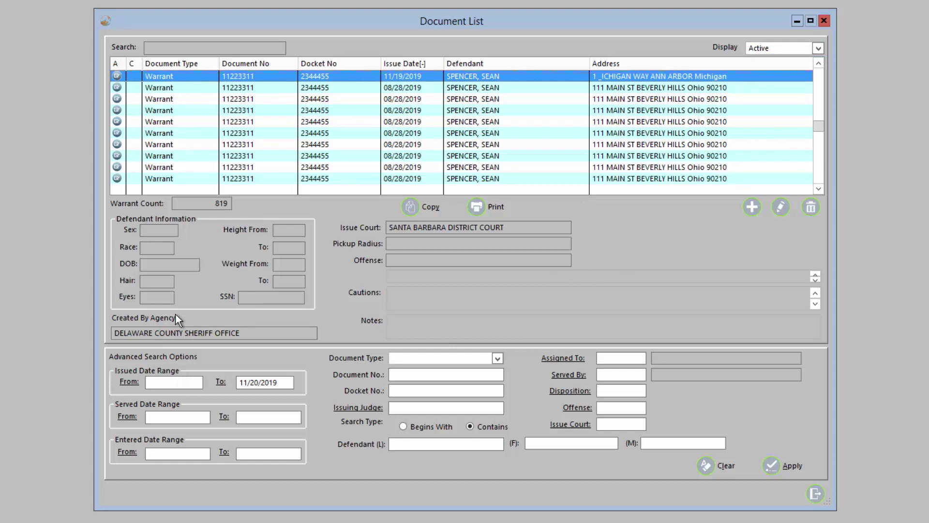
{"action": "left_click", "coordinate": [244, 90]}
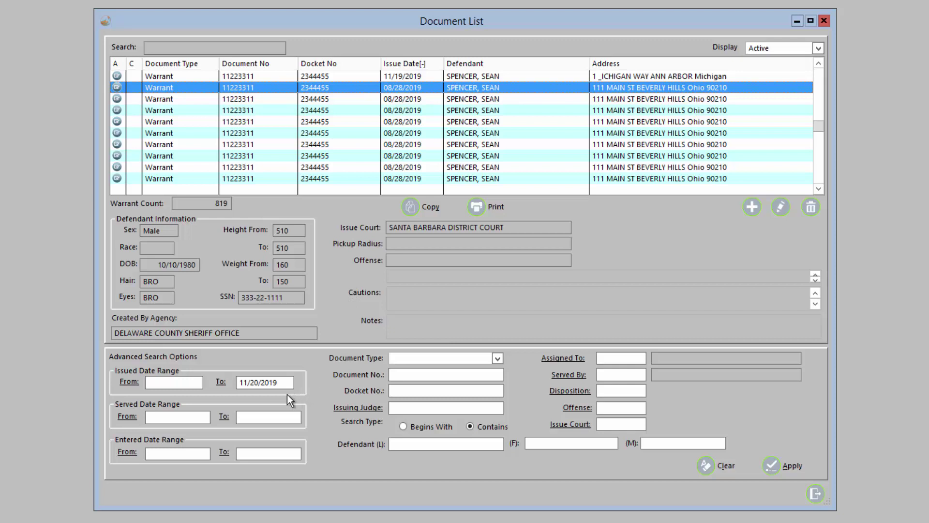
- Filter warrants issued from 08/28/2019 and assigned to the logged-in officer's code, then apply
{"action": "left_click", "coordinate": [184, 383]}
{"action": "type", "text": "08/28/2019"}
{"action": "key", "text": "Tab"}
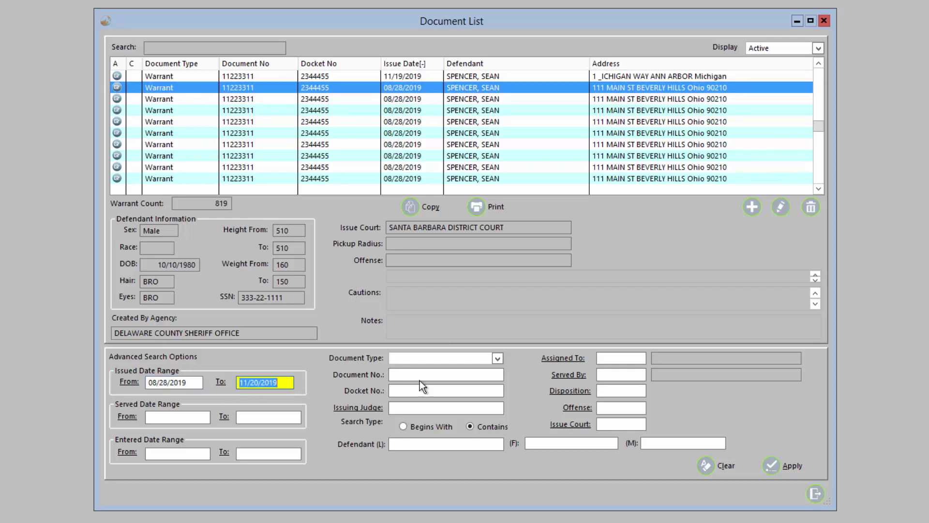
{"action": "left_click", "coordinate": [611, 358]}
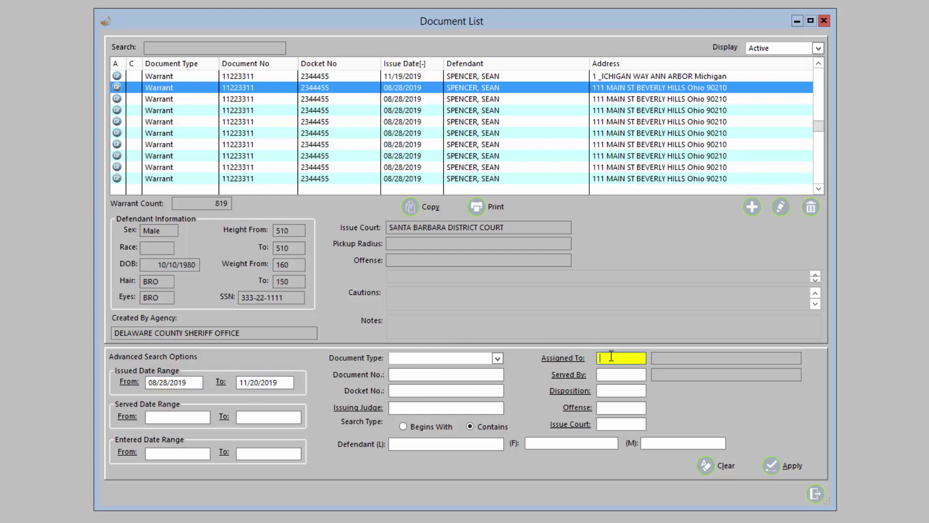
{"action": "key", "text": "Tab"}
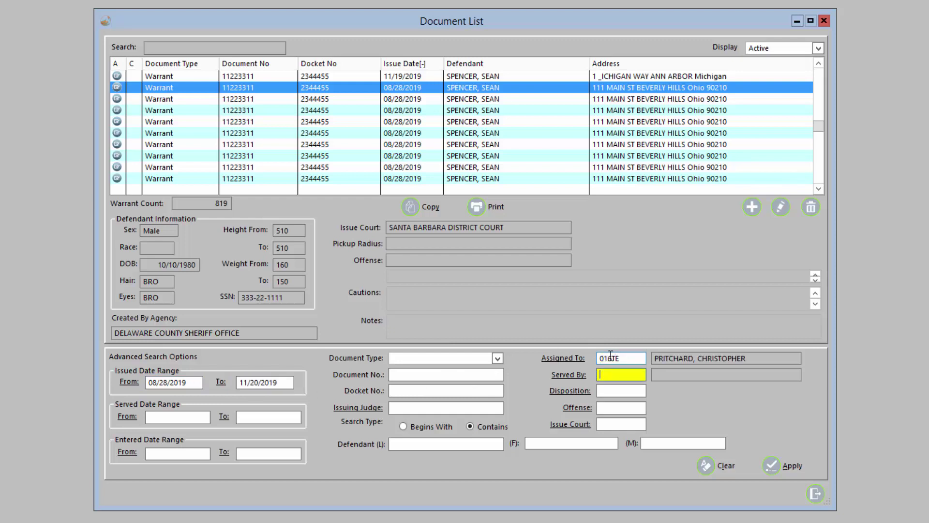
{"action": "left_click", "coordinate": [791, 466]}
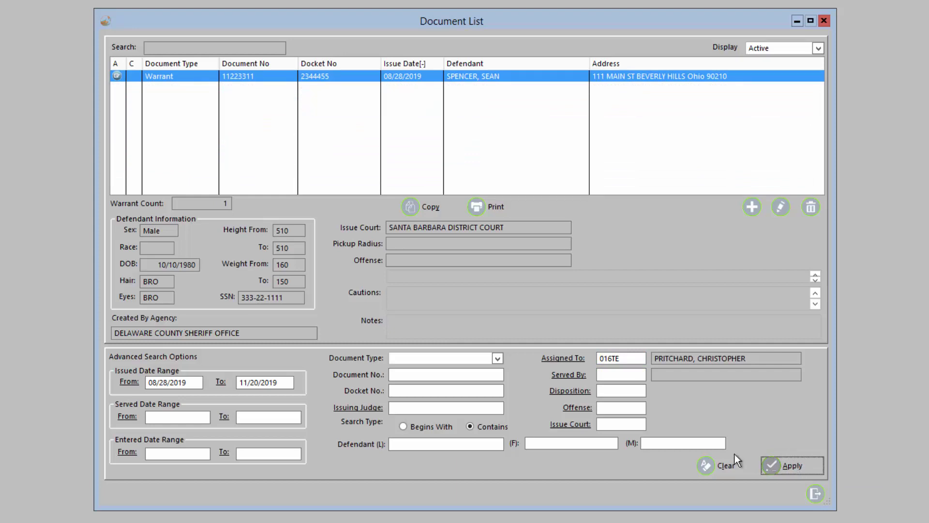
{"action": "left_click", "coordinate": [422, 209]}
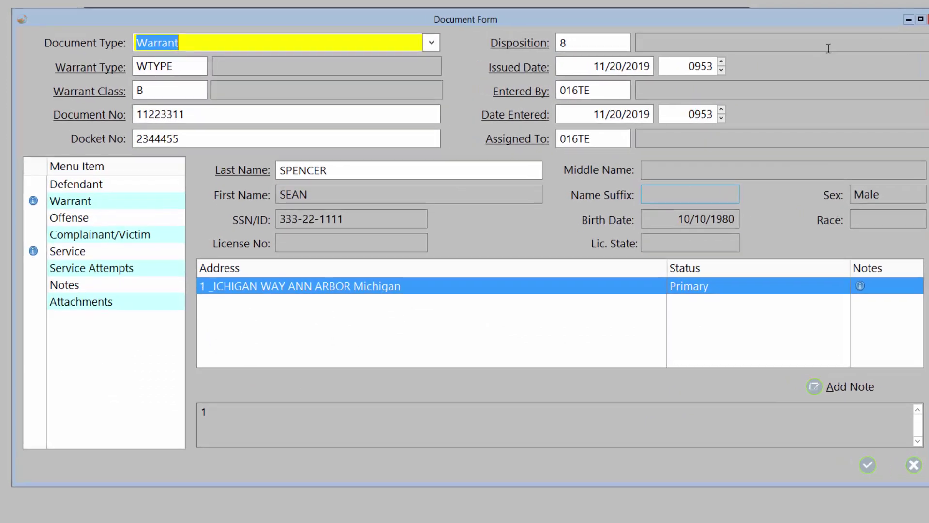
{"action": "left_click", "coordinate": [928, 20]}
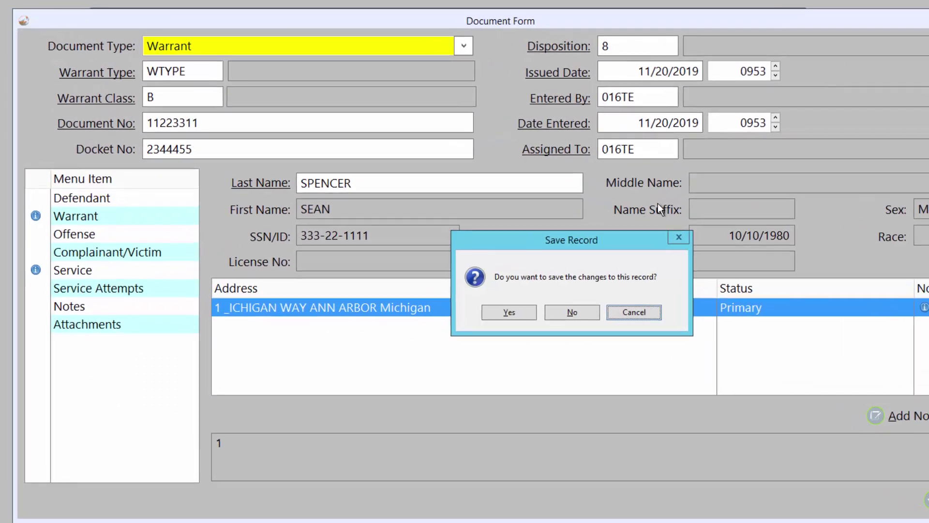
{"action": "left_click", "coordinate": [571, 312]}
{"action": "left_click", "coordinate": [492, 211]}
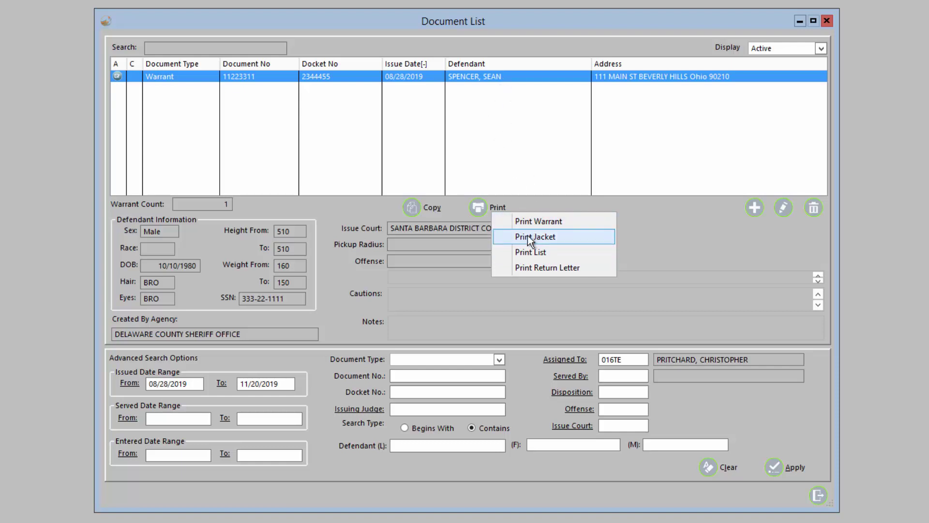
{"action": "left_click", "coordinate": [498, 206]}
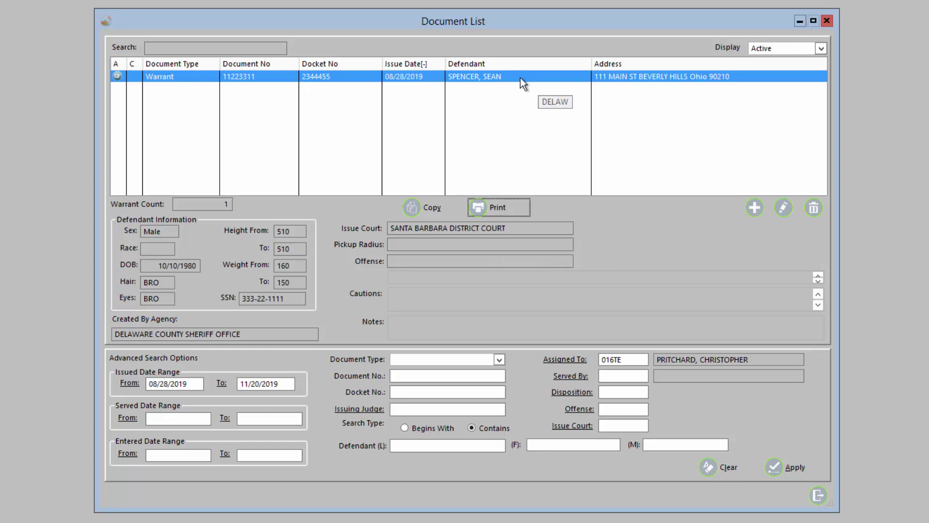
- Open the 08/28/2019 warrant's Document Form, keeping the document type as Warrant
{"action": "double_click", "coordinate": [521, 78]}
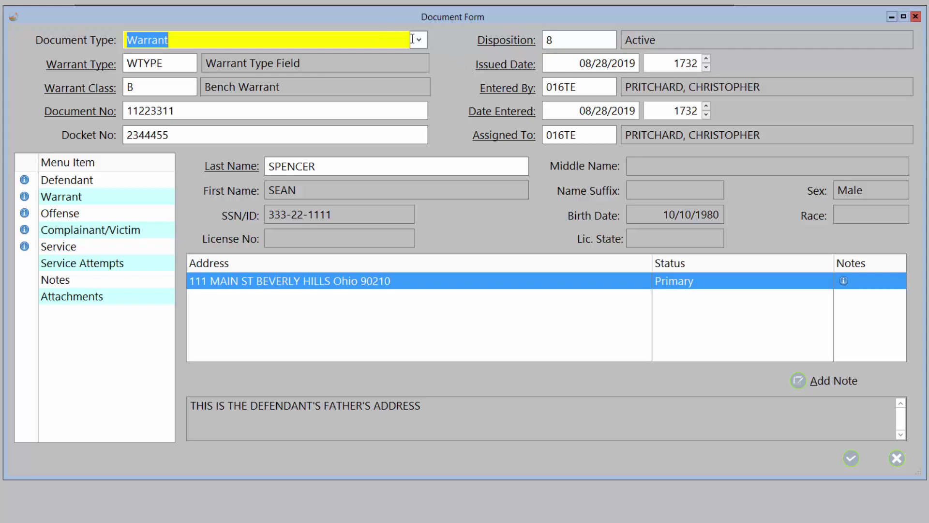
{"action": "left_click", "coordinate": [418, 40]}
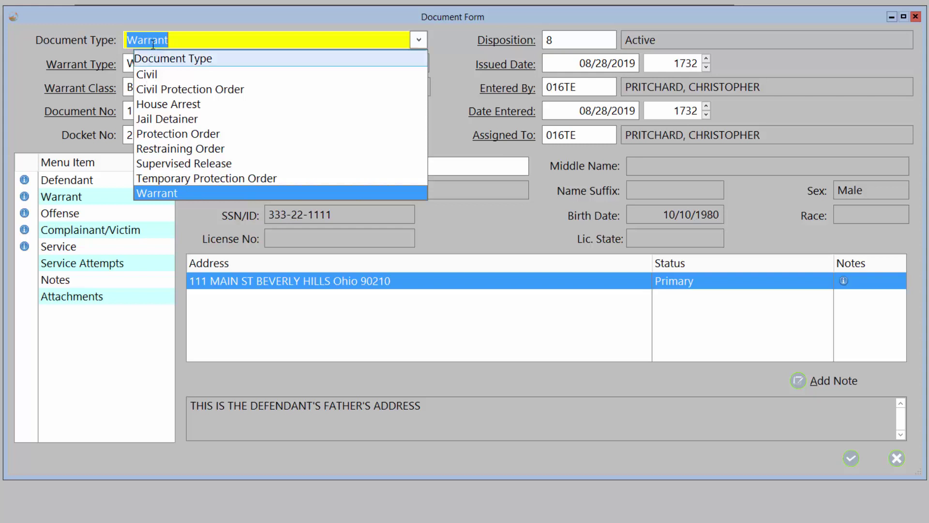
{"action": "left_click", "coordinate": [417, 45]}
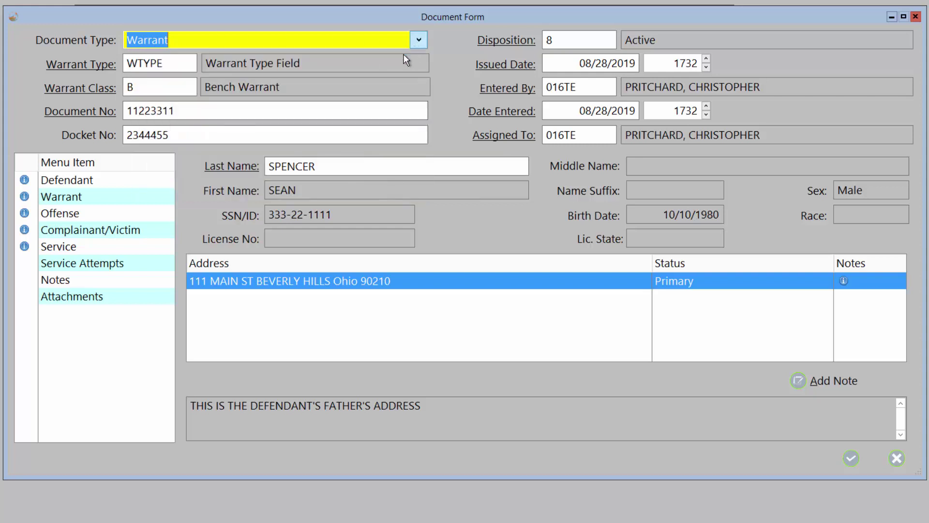
- Give the Misdemeanor Warrant entry cross reference M and select it as the warrant class
{"action": "left_click", "coordinate": [106, 64]}
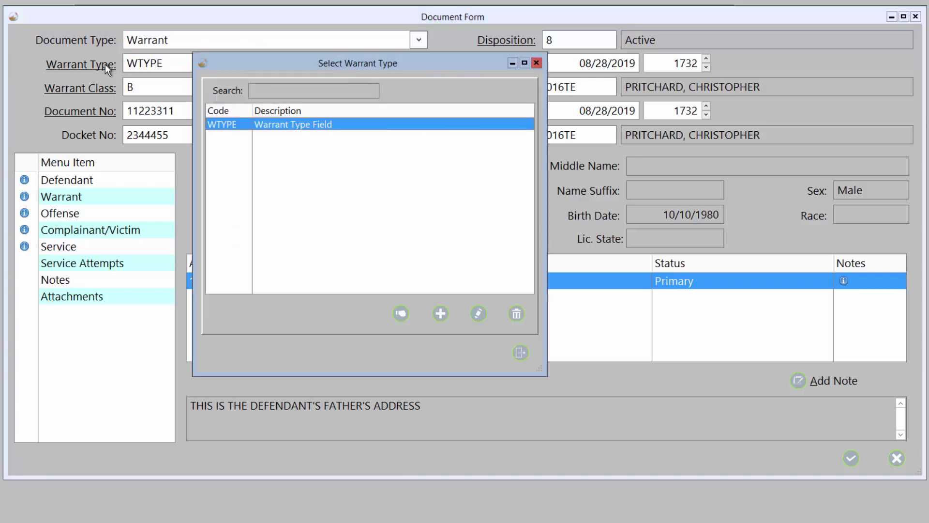
{"action": "left_click", "coordinate": [520, 352]}
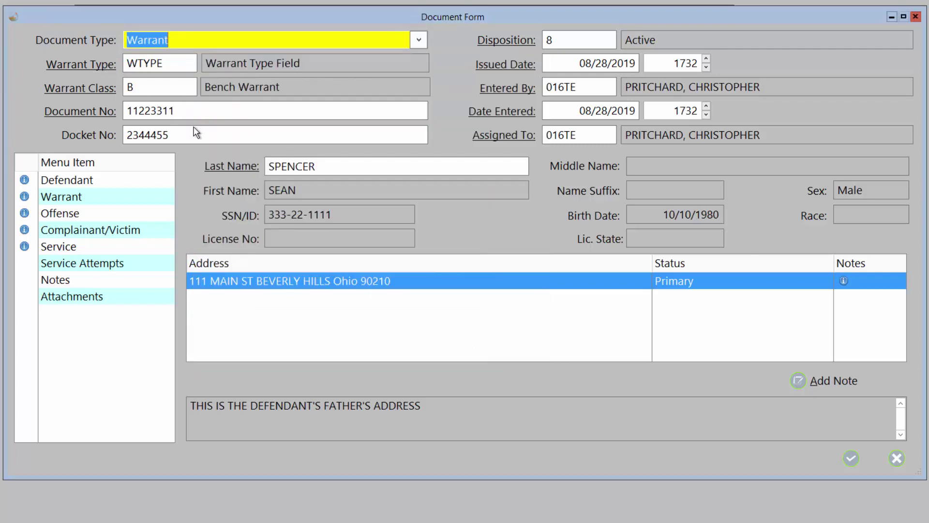
{"action": "left_click", "coordinate": [104, 90]}
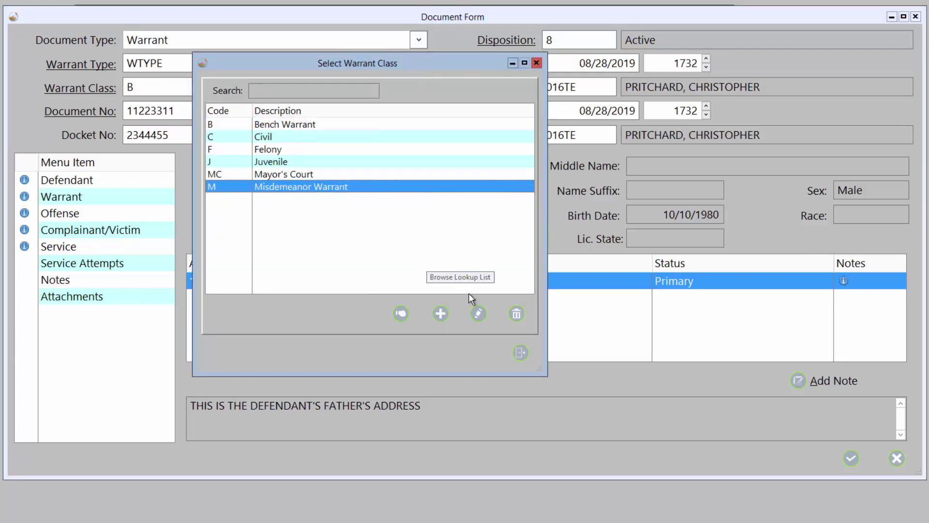
{"action": "left_click", "coordinate": [478, 312]}
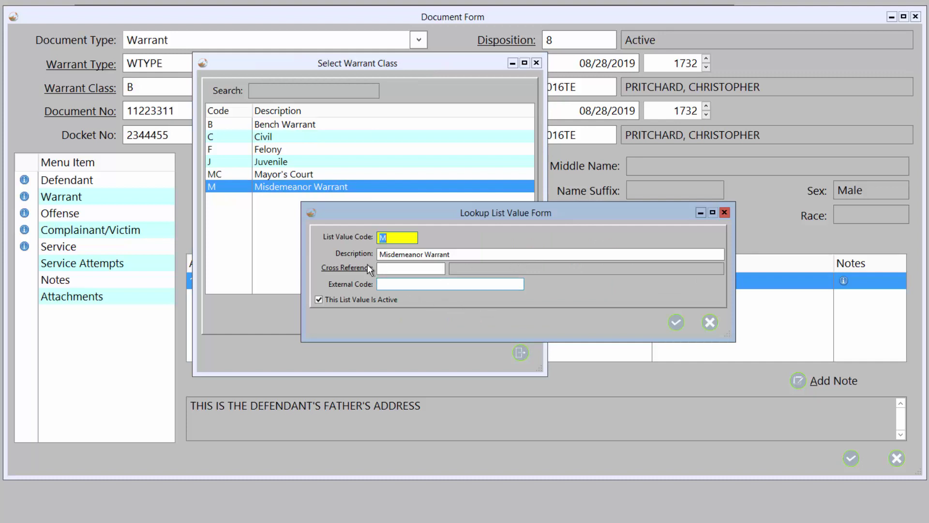
{"action": "left_click", "coordinate": [359, 270]}
{"action": "double_click", "coordinate": [266, 202]}
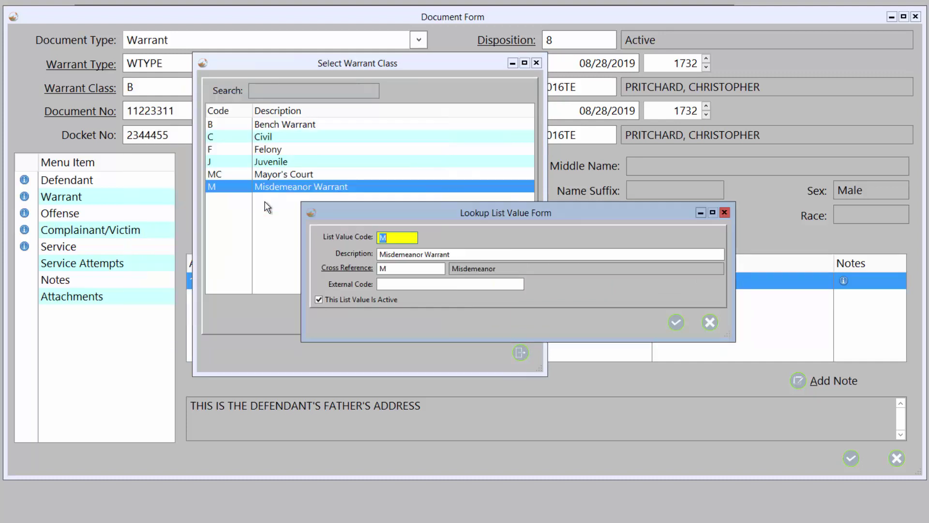
{"action": "left_click", "coordinate": [676, 323]}
{"action": "left_click", "coordinate": [400, 314]}
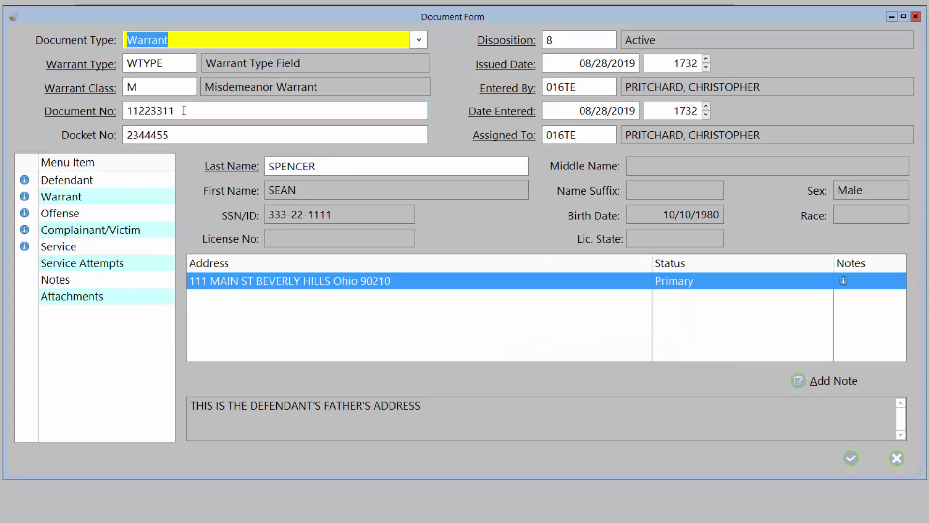
{"action": "left_click", "coordinate": [92, 109]}
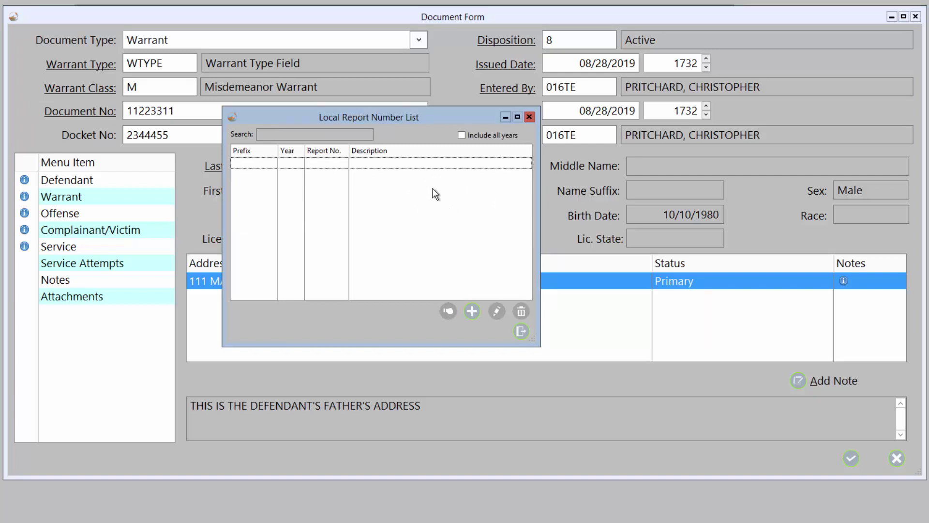
{"action": "left_click", "coordinate": [521, 332]}
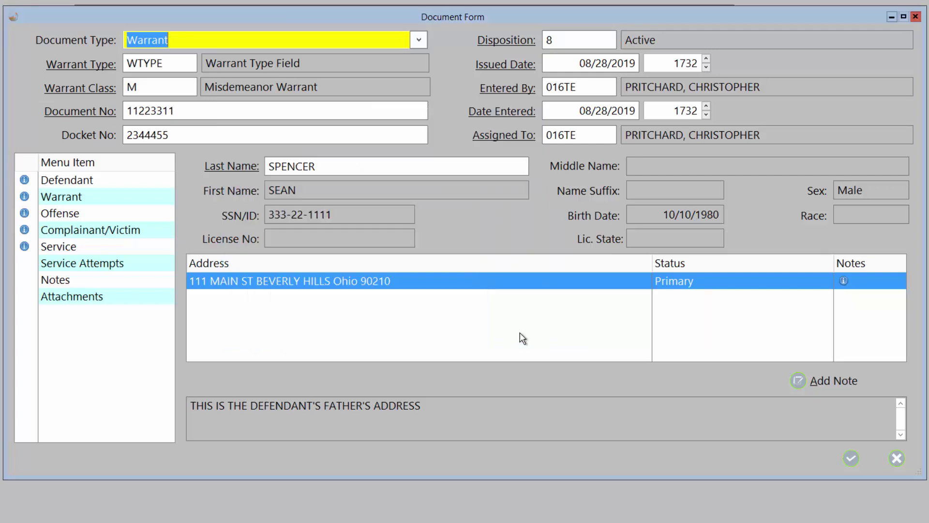
{"action": "left_click", "coordinate": [221, 139]}
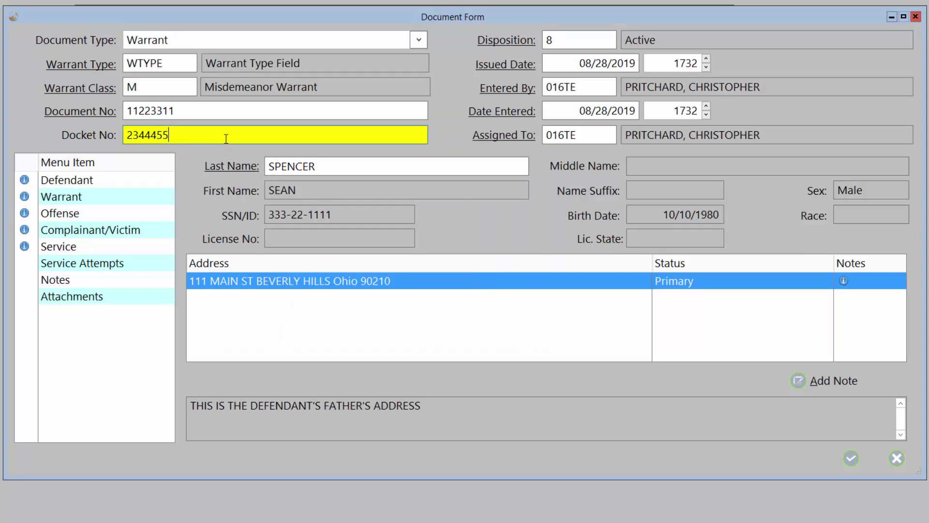
{"action": "left_click", "coordinate": [491, 40]}
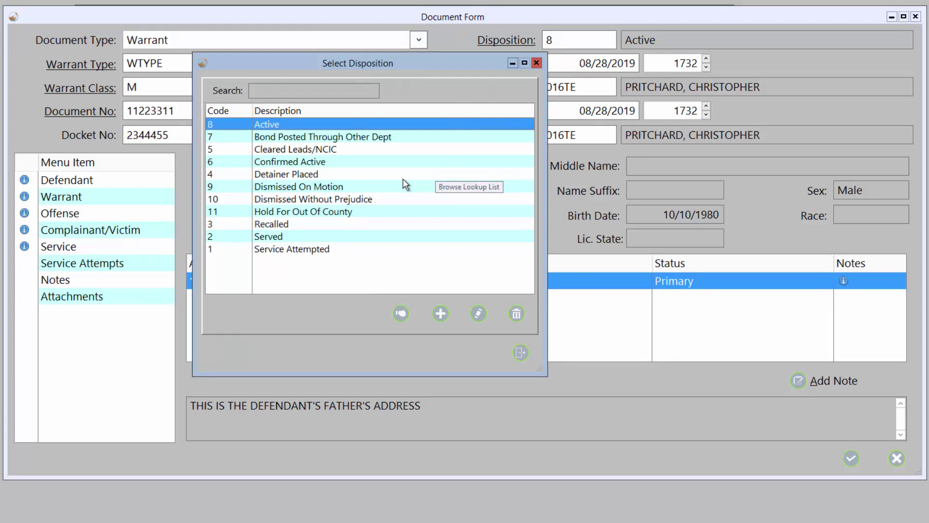
{"action": "left_click", "coordinate": [357, 211]}
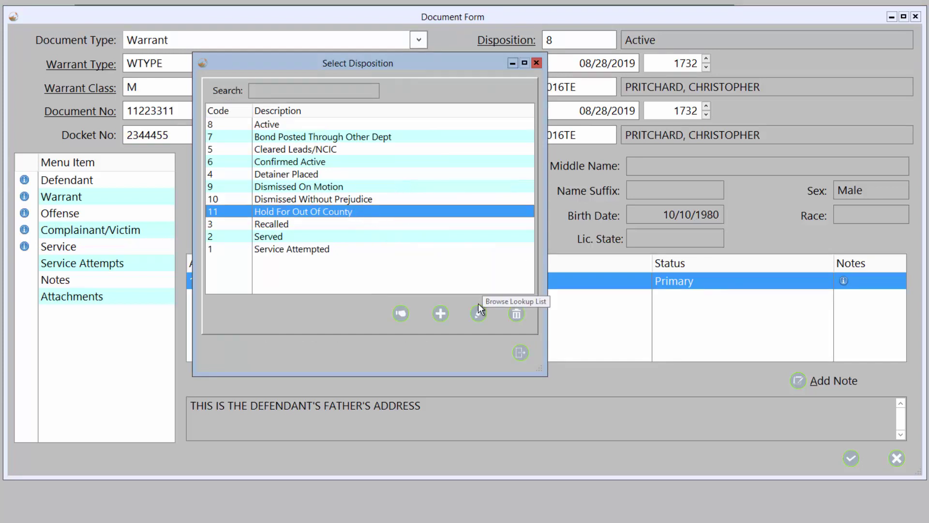
{"action": "left_click", "coordinate": [519, 352]}
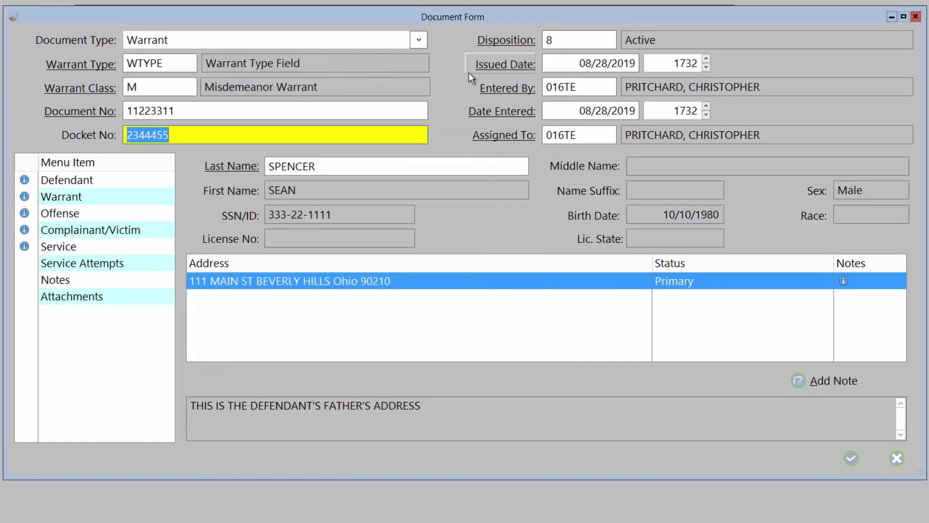
{"action": "left_click", "coordinate": [518, 64]}
{"action": "left_click", "coordinate": [566, 215]}
{"action": "left_click_drag", "start_coordinate": [332, 164], "coordinate": [268, 166]}
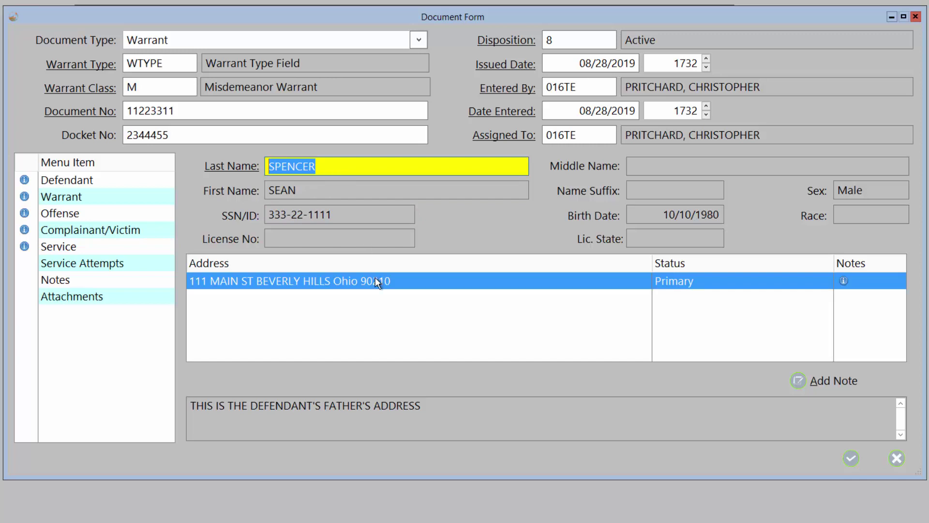
- Change the address note to read THIS IS THE DEFENDANT'S NEW ADDRESS and save it
{"action": "left_click", "coordinate": [824, 380]}
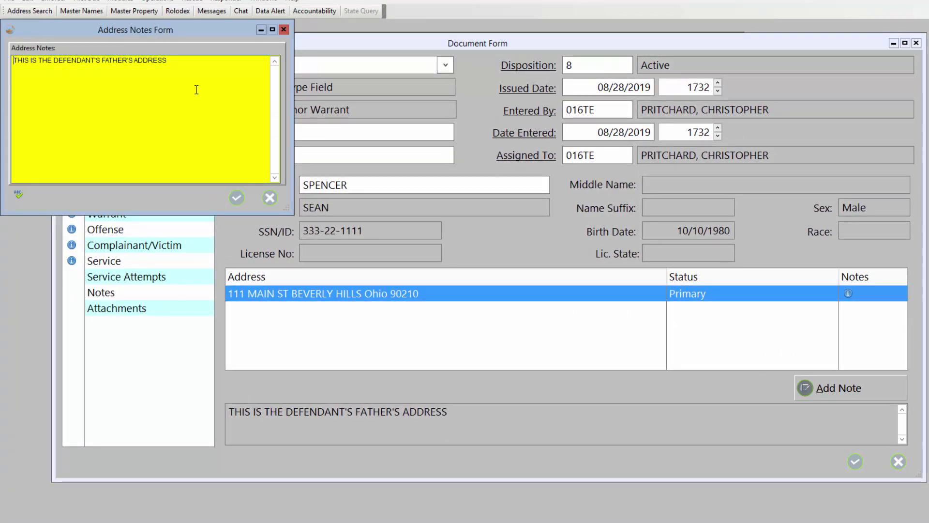
{"action": "left_click", "coordinate": [187, 60]}
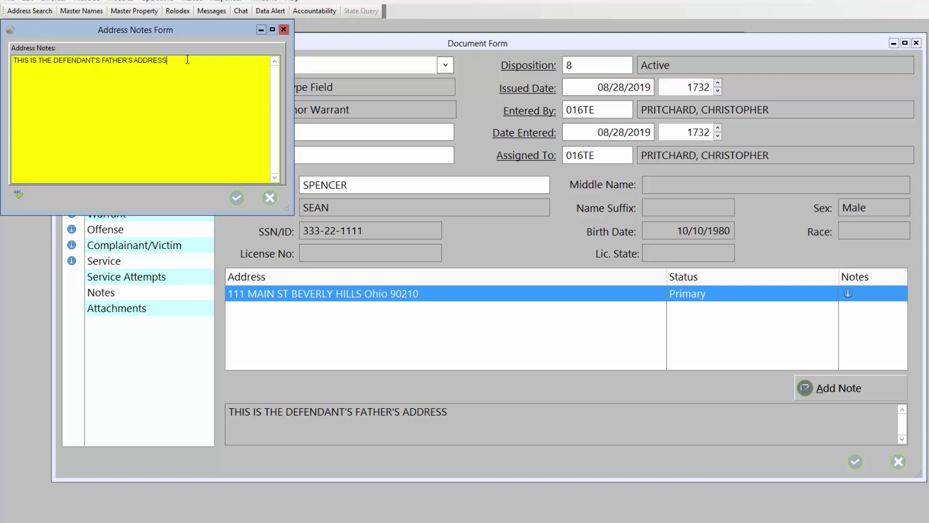
{"action": "key", "text": "BackSpace"}
{"action": "key", "text": "BackSpace"}
{"action": "key", "text": "BackSpace"}
{"action": "key", "text": "BackSpace"}
{"action": "key", "text": "BackSpace"}
{"action": "key", "text": "BackSpace"}
{"action": "key", "text": "BackSpace"}
{"action": "key", "text": "BackSpace"}
{"action": "key", "text": "BackSpace"}
{"action": "key", "text": "BackSpace"}
{"action": "key", "text": "BackSpace"}
{"action": "key", "text": "BackSpace"}
{"action": "key", "text": "BackSpace"}
{"action": "key", "text": "BackSpace"}
{"action": "type", "text": "DDRESS"}
{"action": "left_click", "coordinate": [237, 197]}
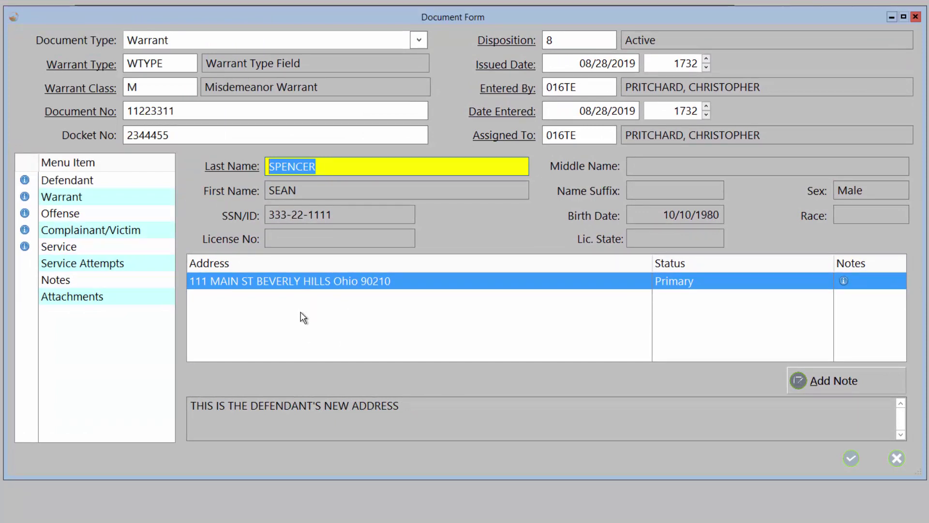
- In the Warrant section, set the disposition to 11, Hold For Out Of County
{"action": "left_click", "coordinate": [96, 182]}
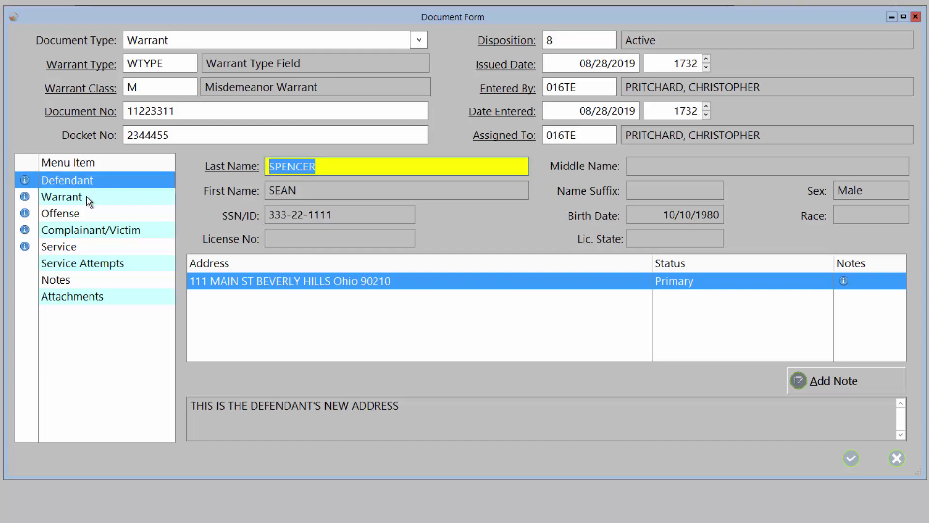
{"action": "left_click", "coordinate": [86, 196]}
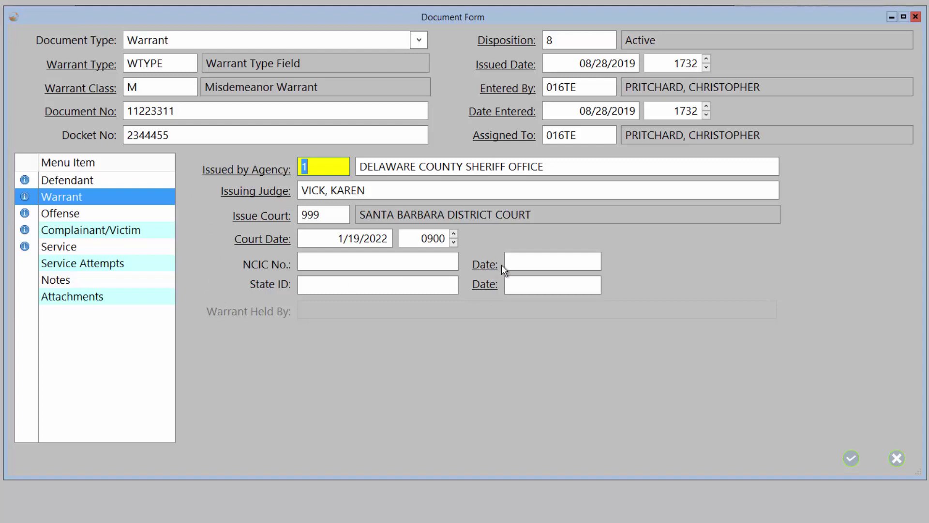
{"action": "left_click", "coordinate": [519, 284]}
{"action": "left_click", "coordinate": [495, 40]}
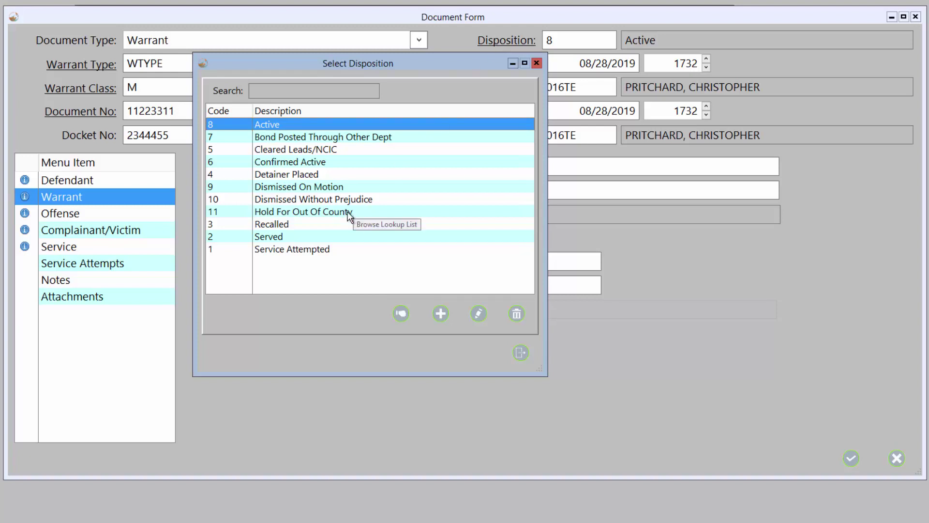
{"action": "double_click", "coordinate": [347, 212]}
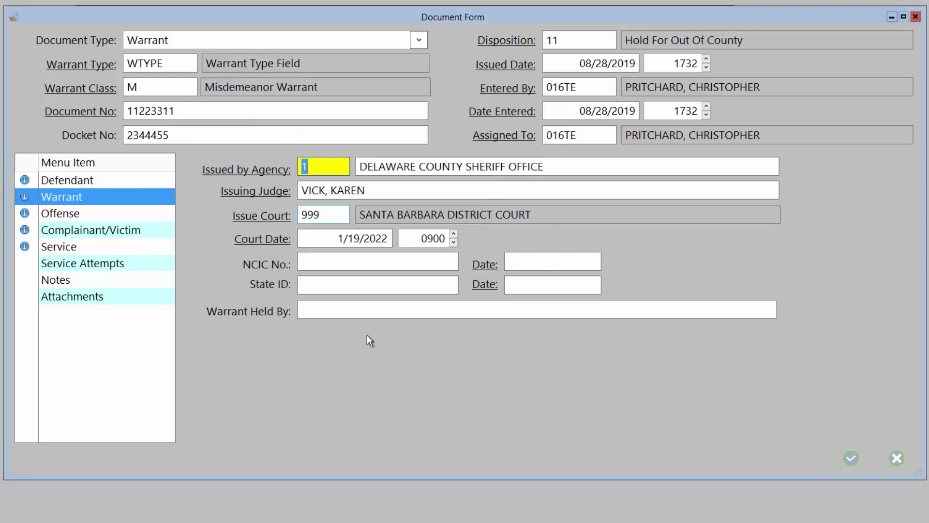
- Enter Franklin County, Ohio as the agency holding the warrant
{"action": "left_click", "coordinate": [319, 309]}
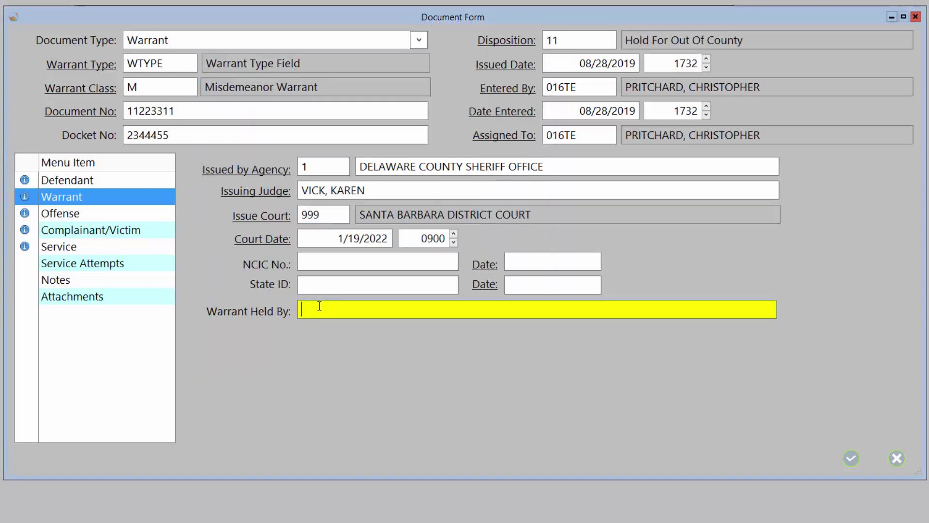
{"action": "type", "text": "Franklin County, Ohio"}
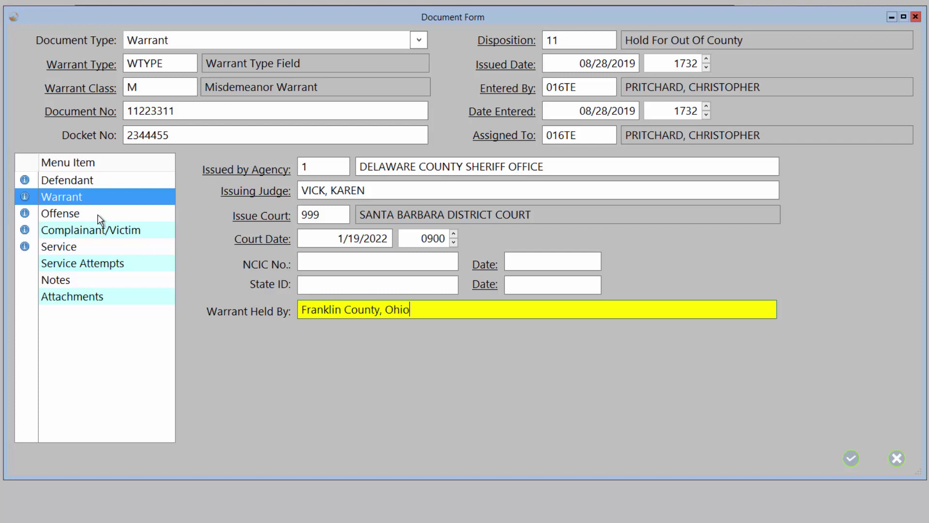
{"action": "left_click", "coordinate": [100, 219]}
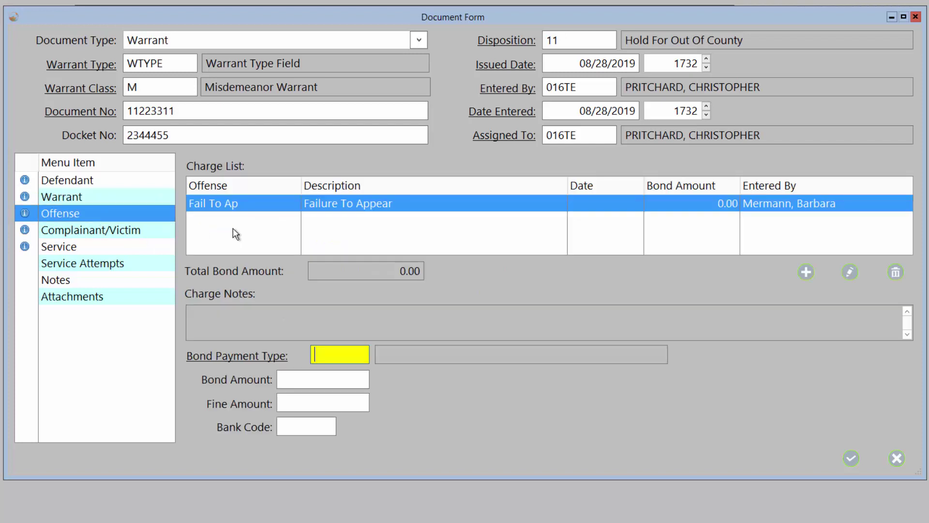
- Start a new charge with offense code 2921.12 Tampering w/ Evidence
{"action": "left_click", "coordinate": [616, 229]}
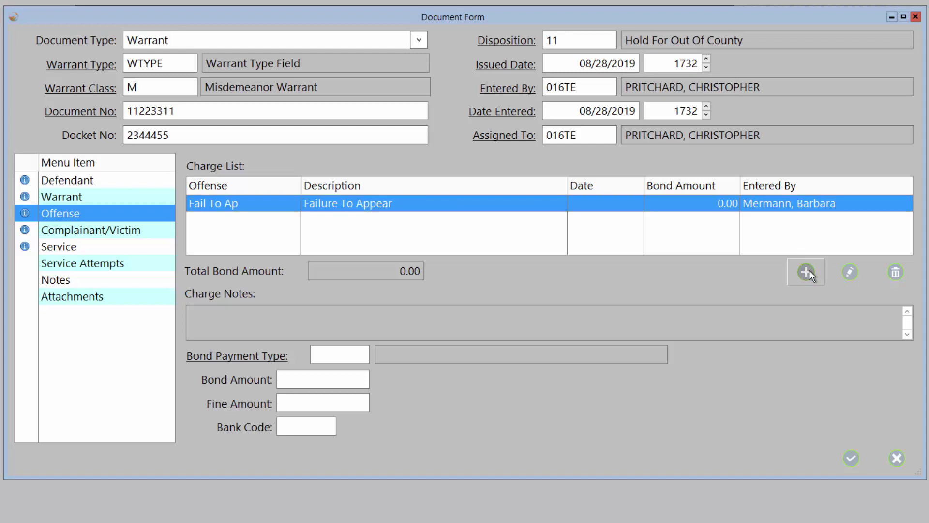
{"action": "left_click", "coordinate": [806, 272]}
{"action": "left_click", "coordinate": [423, 186]}
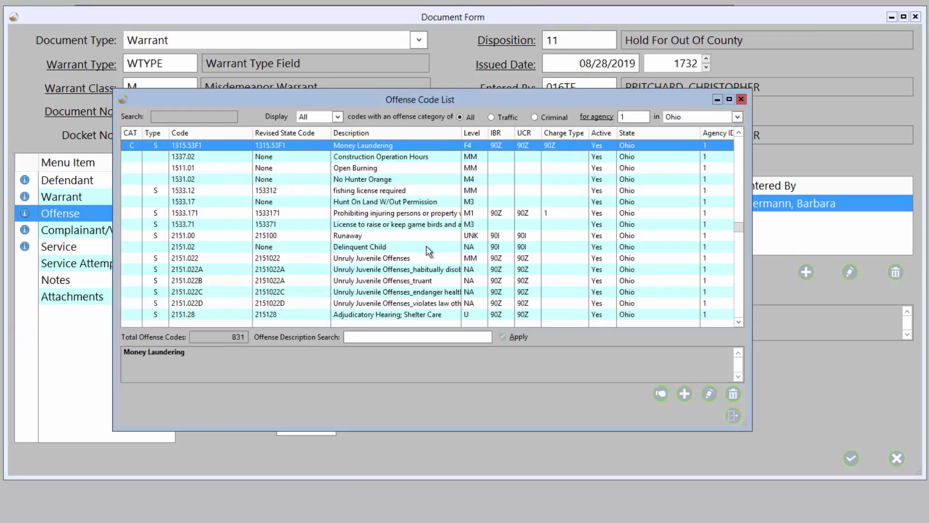
{"action": "left_click", "coordinate": [410, 335]}
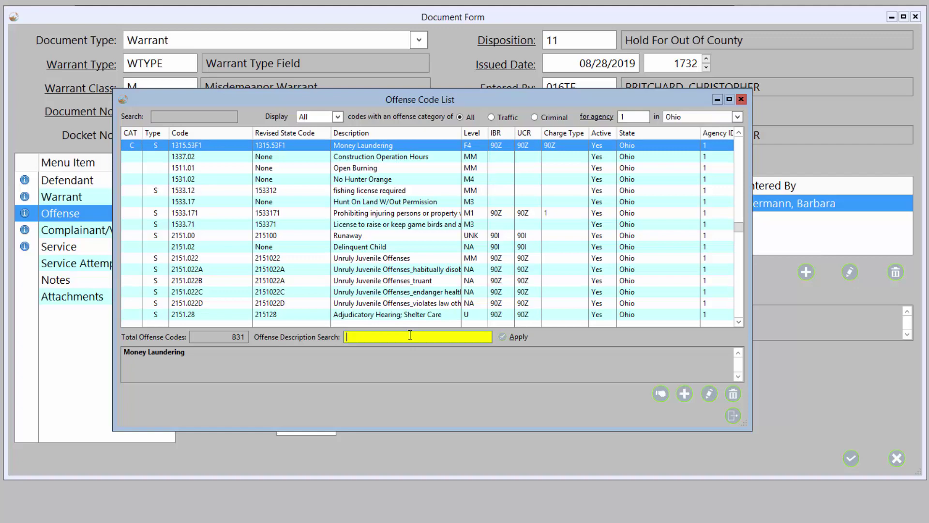
{"action": "type", "text": "TAMPERING"}
{"action": "double_click", "coordinate": [390, 202]}
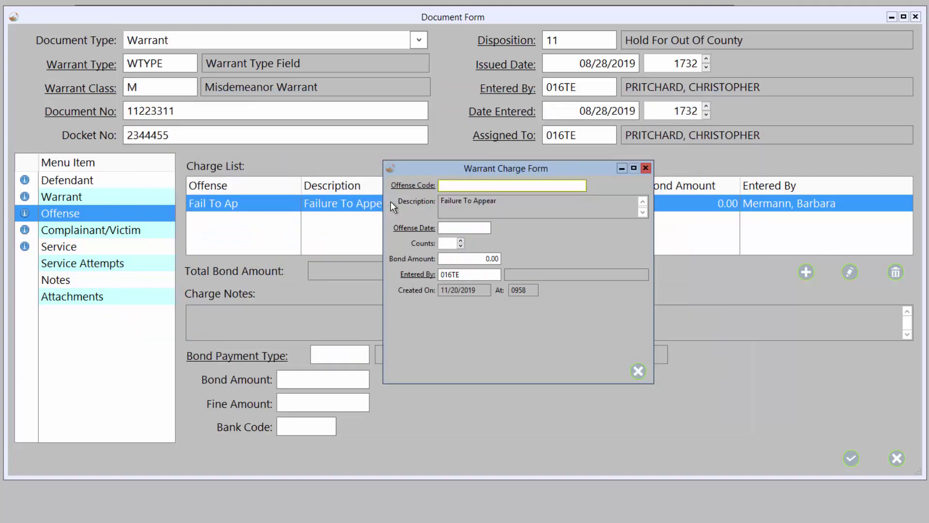
- Date the charge 08/01/2019 with 1 count and a 100.00 bond, and save it
{"action": "left_click", "coordinate": [433, 229]}
{"action": "left_click", "coordinate": [478, 235]}
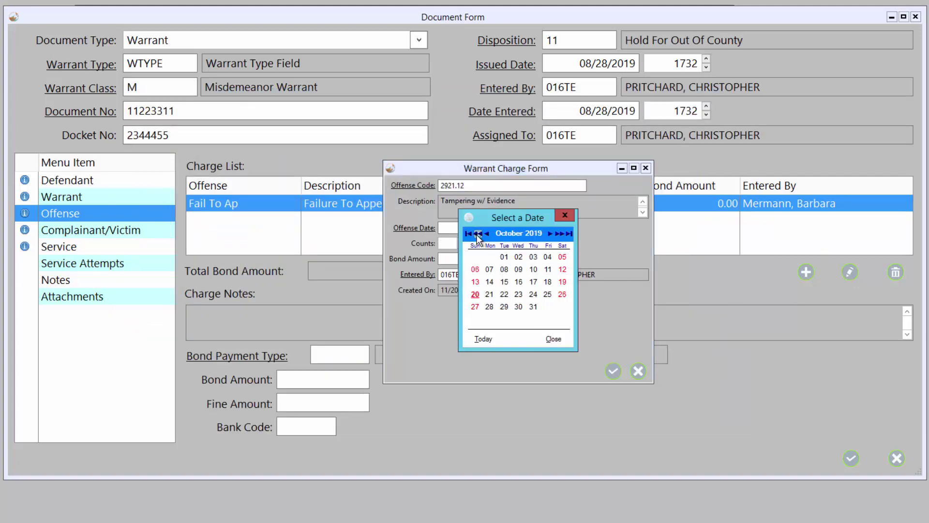
{"action": "left_click", "coordinate": [477, 235]}
{"action": "left_click", "coordinate": [478, 234]}
{"action": "left_click", "coordinate": [533, 256]}
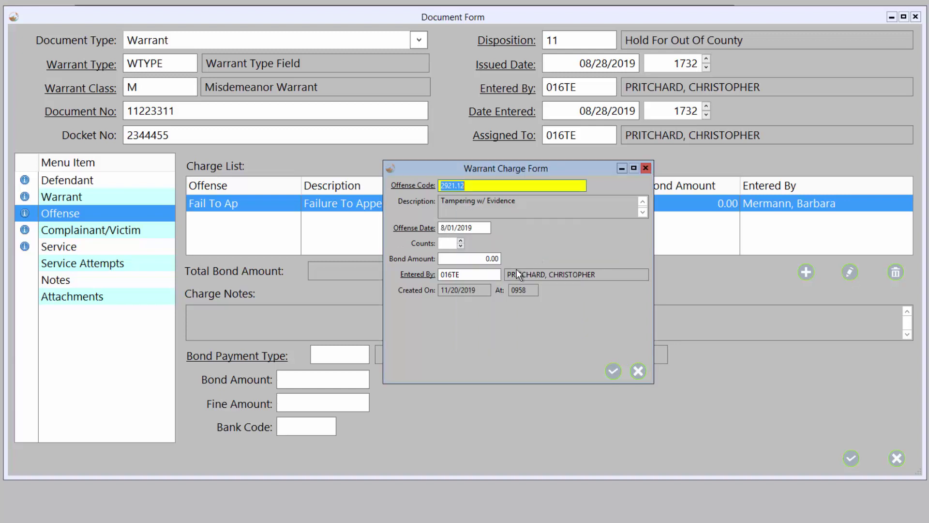
{"action": "left_click", "coordinate": [461, 240]}
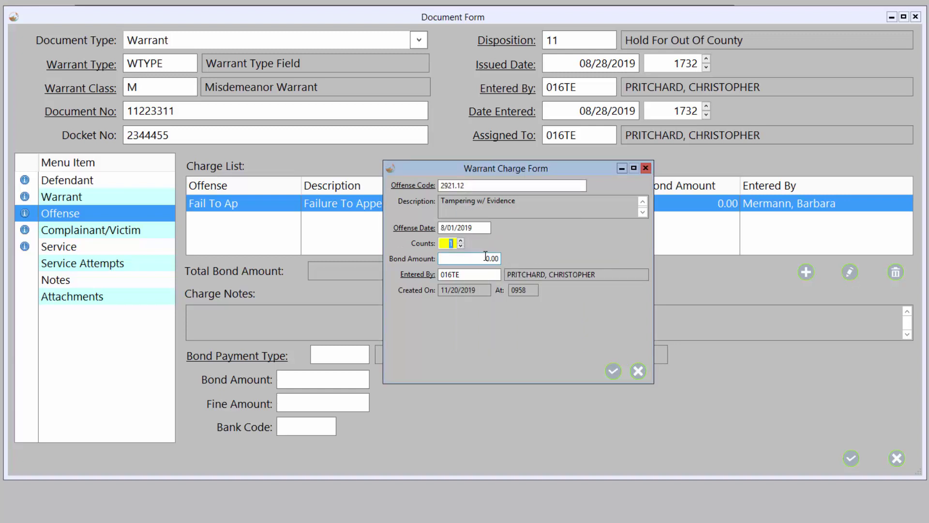
{"action": "left_click", "coordinate": [485, 256]}
{"action": "type", "text": "100"}
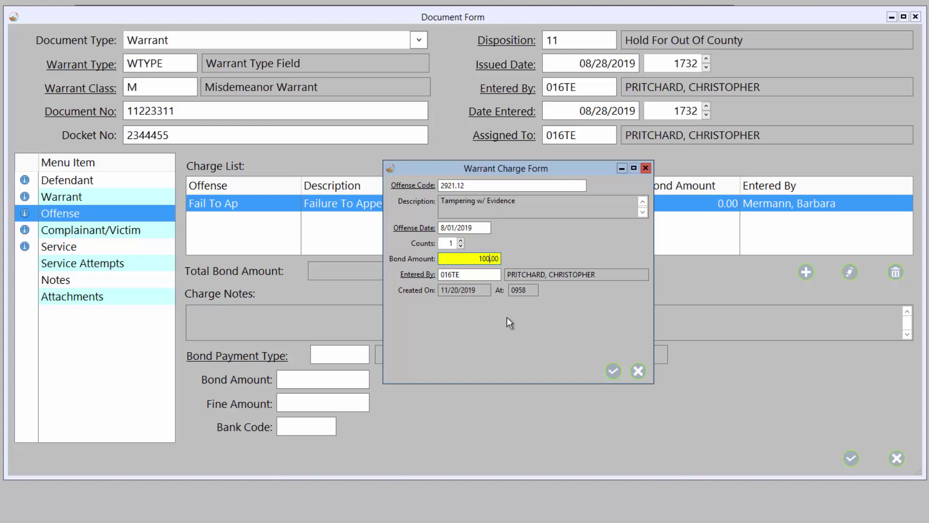
{"action": "left_click", "coordinate": [612, 371]}
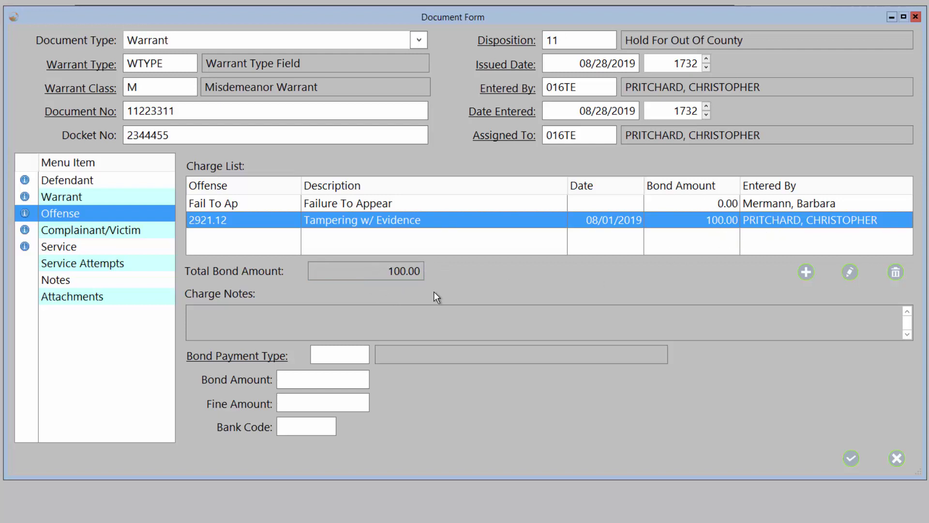
{"action": "left_click", "coordinate": [285, 381]}
- Leave the bond payment type unchanged and display the Complainant/Victim section
{"action": "left_click", "coordinate": [260, 359]}
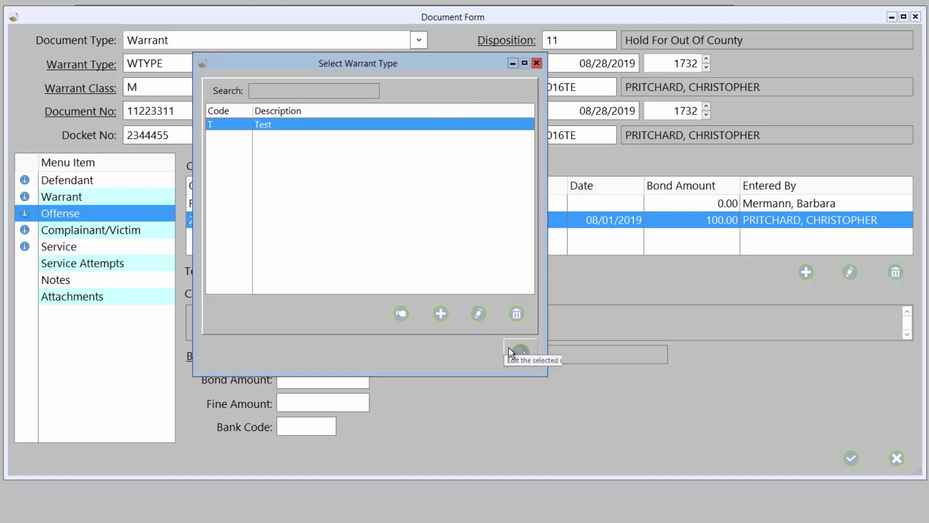
{"action": "left_click", "coordinate": [521, 352]}
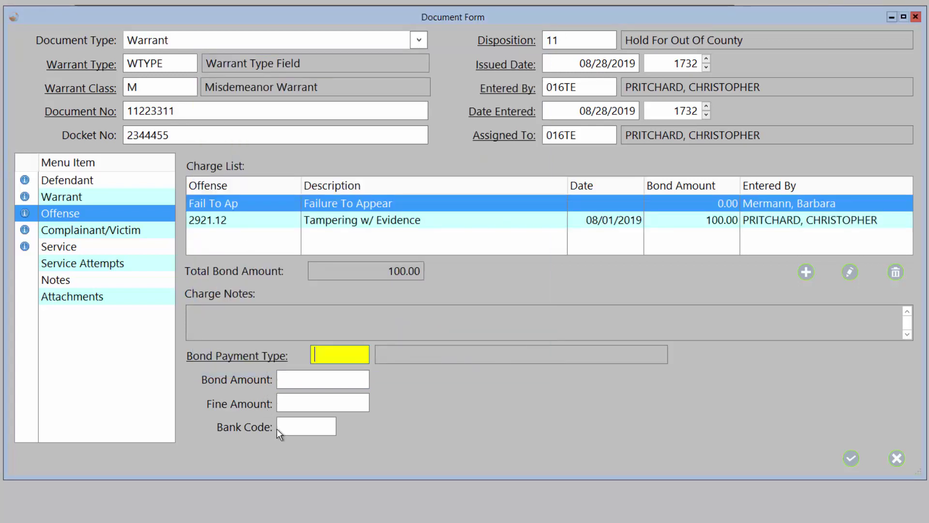
{"action": "left_click", "coordinate": [99, 231]}
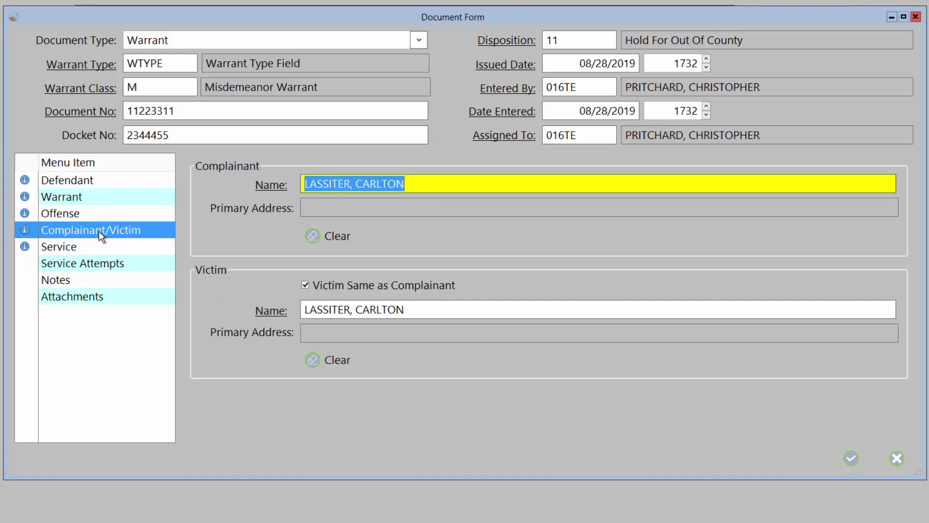
- In the Service section, set the radius code to 3, 100 Miles
{"action": "left_click", "coordinate": [88, 246]}
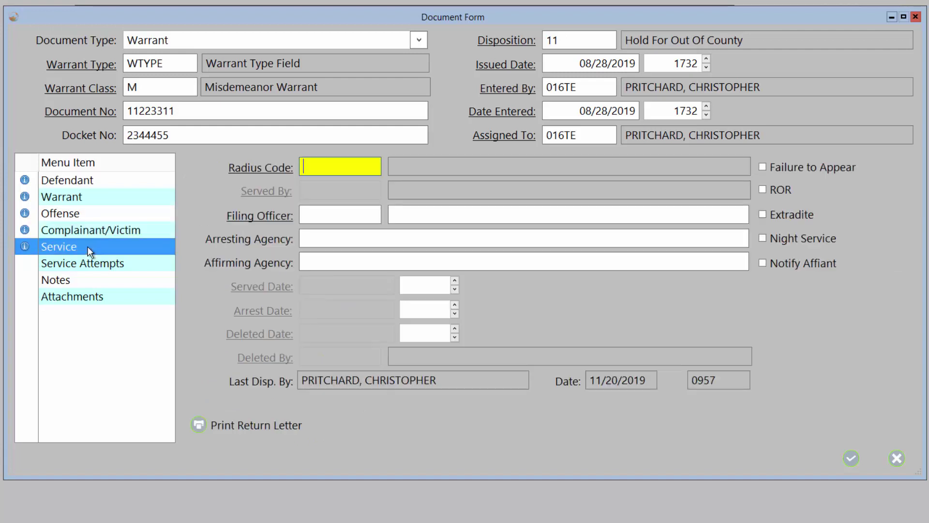
{"action": "left_click", "coordinate": [261, 169]}
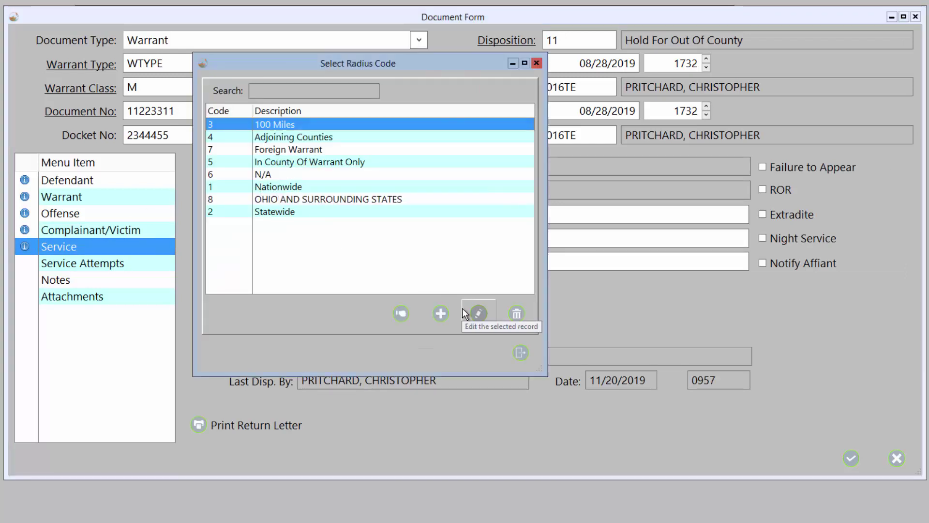
{"action": "left_click", "coordinate": [401, 313]}
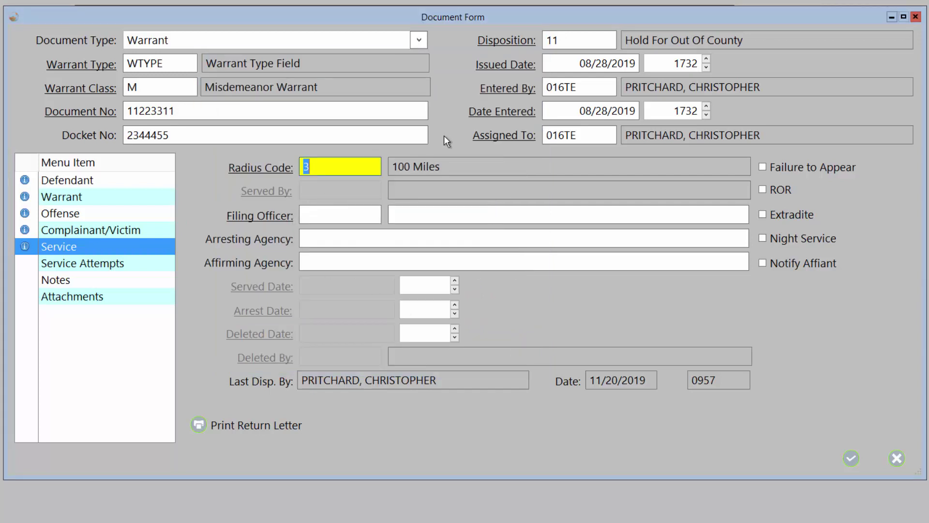
{"action": "left_click", "coordinate": [500, 44]}
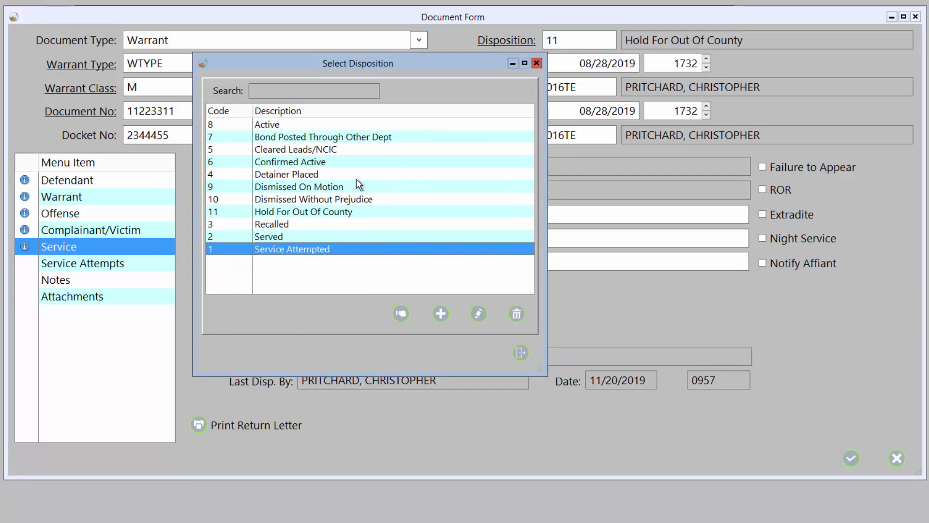
{"action": "left_click", "coordinate": [280, 236]}
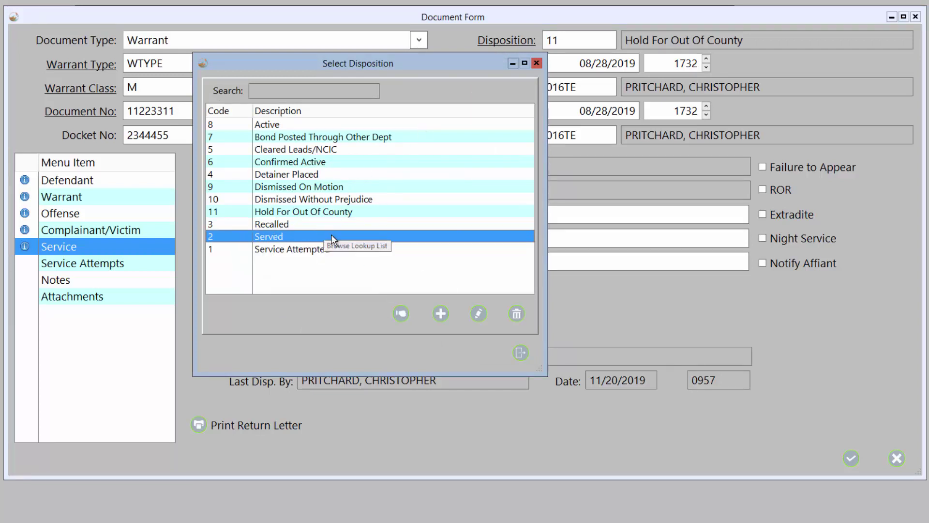
{"action": "left_click", "coordinate": [477, 314]}
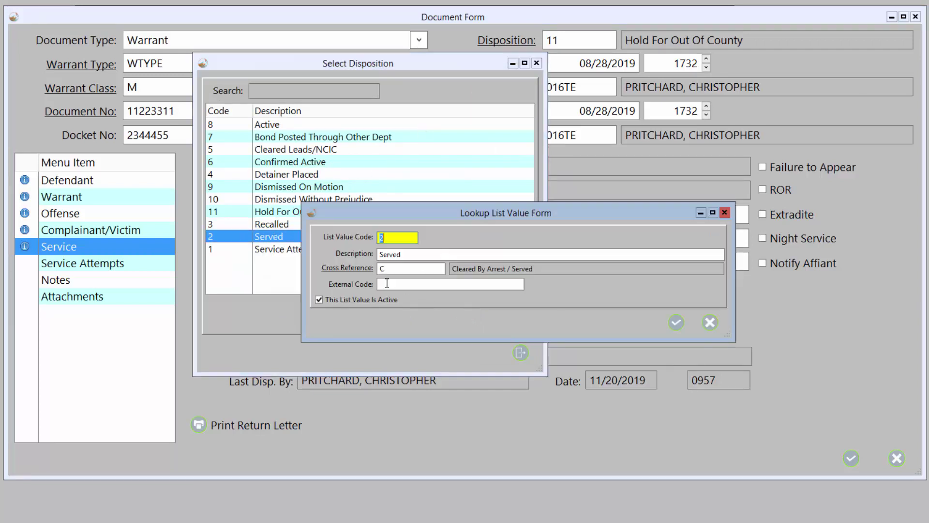
{"action": "left_click", "coordinate": [329, 267]}
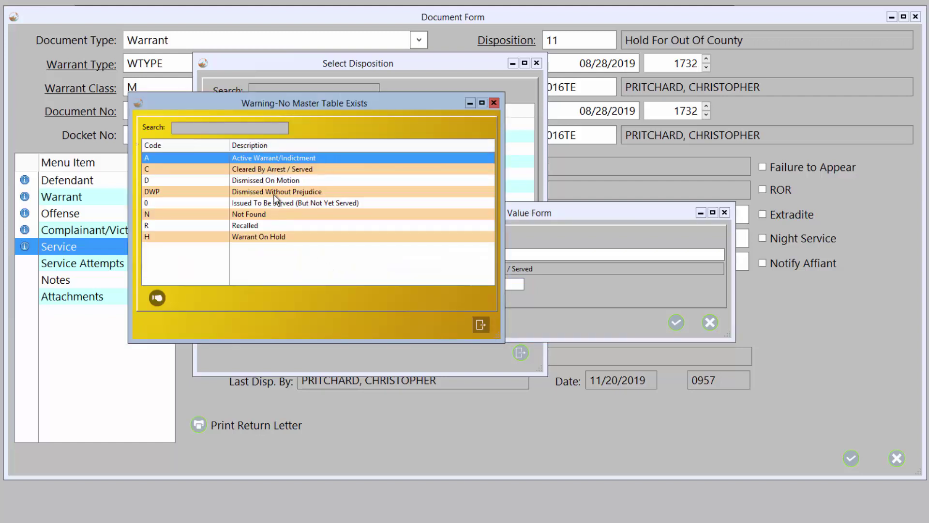
{"action": "left_click", "coordinate": [481, 325]}
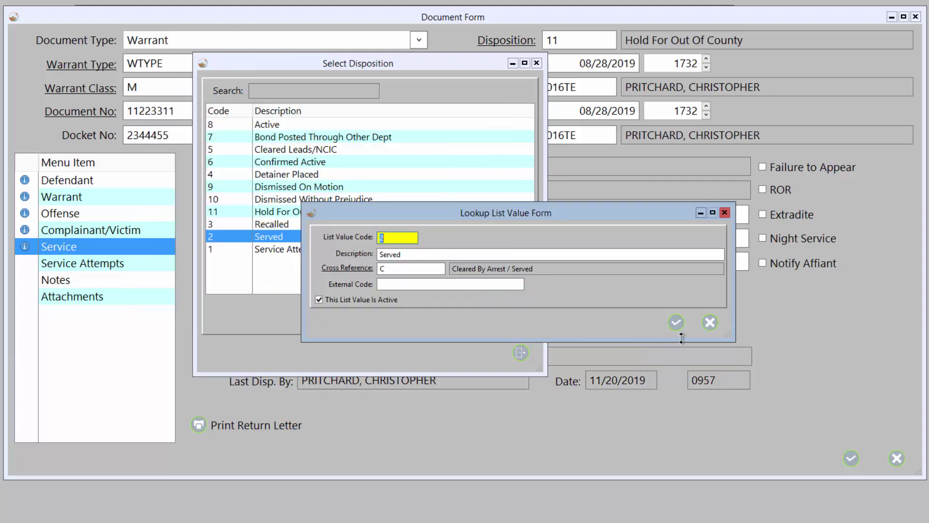
{"action": "left_click", "coordinate": [716, 326]}
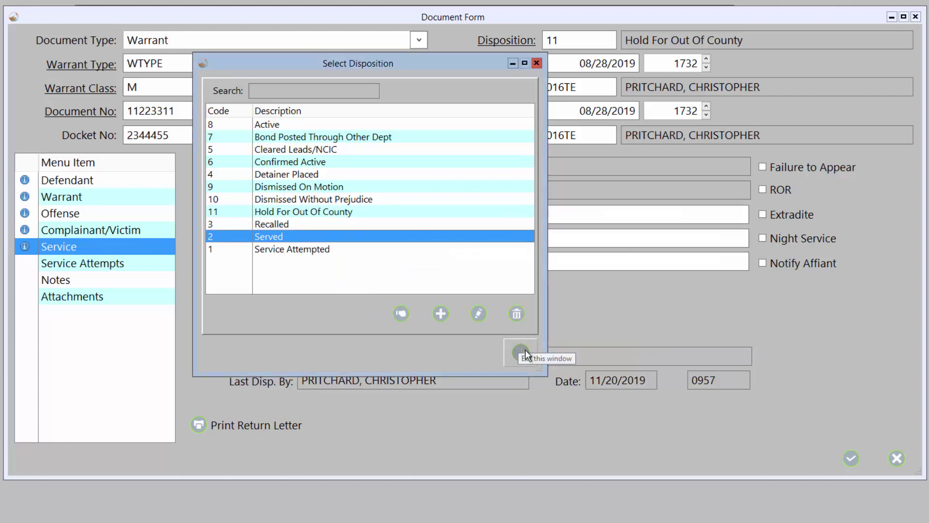
{"action": "left_click", "coordinate": [521, 352]}
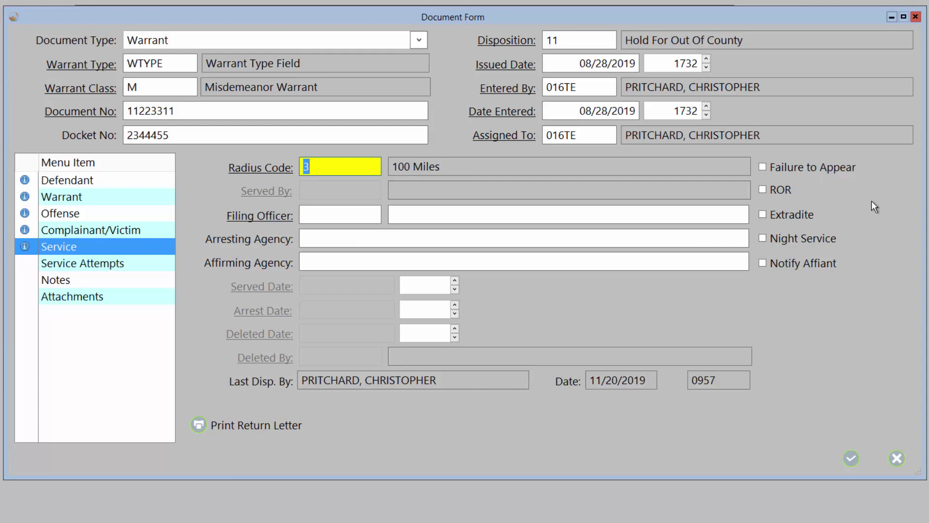
- Add a new service attempt with disposition 1, Service Attempted
{"action": "left_click", "coordinate": [130, 263]}
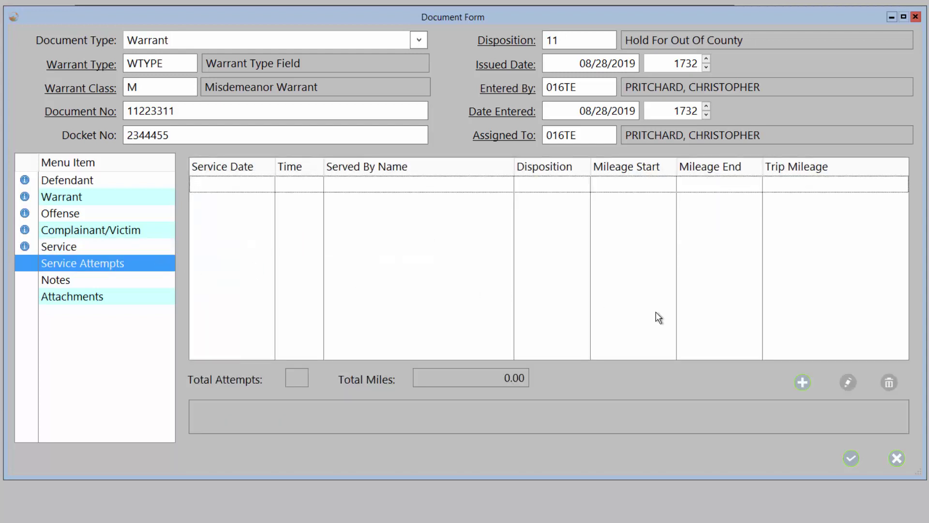
{"action": "left_click", "coordinate": [800, 384]}
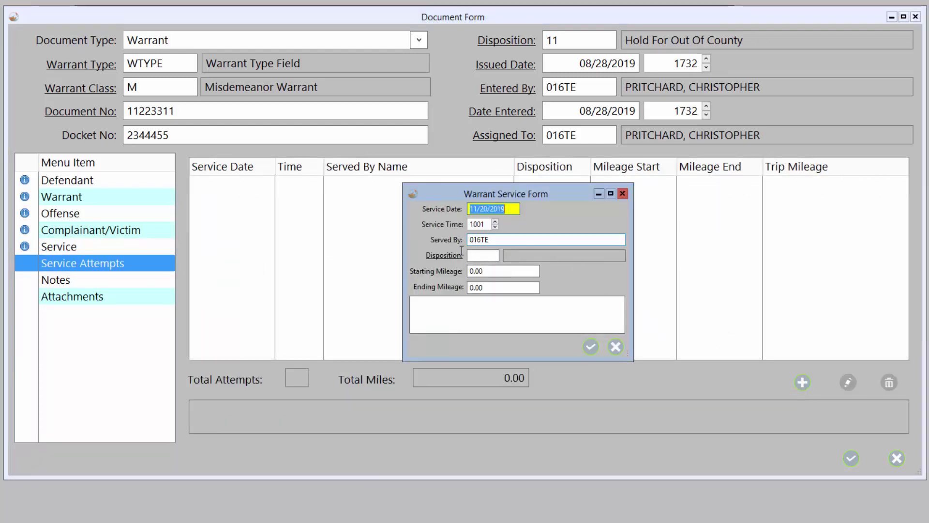
{"action": "left_click", "coordinate": [445, 255]}
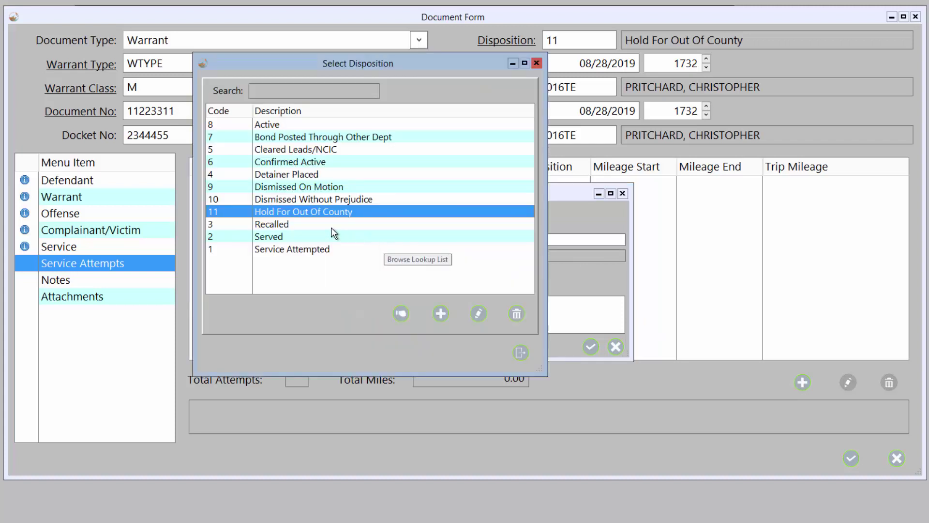
{"action": "left_click", "coordinate": [314, 249]}
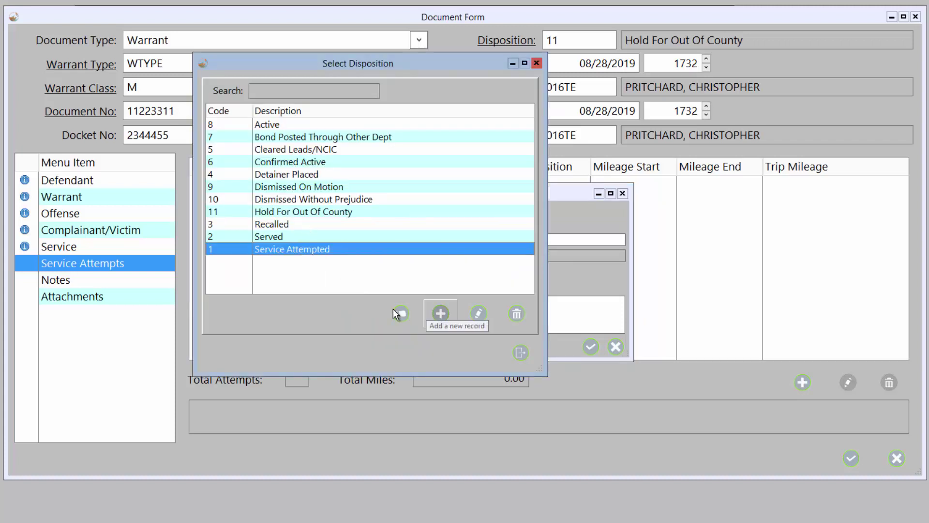
{"action": "left_click", "coordinate": [397, 311]}
- Enter mileage 123 to 143 and save the service attempt
{"action": "left_click", "coordinate": [497, 272]}
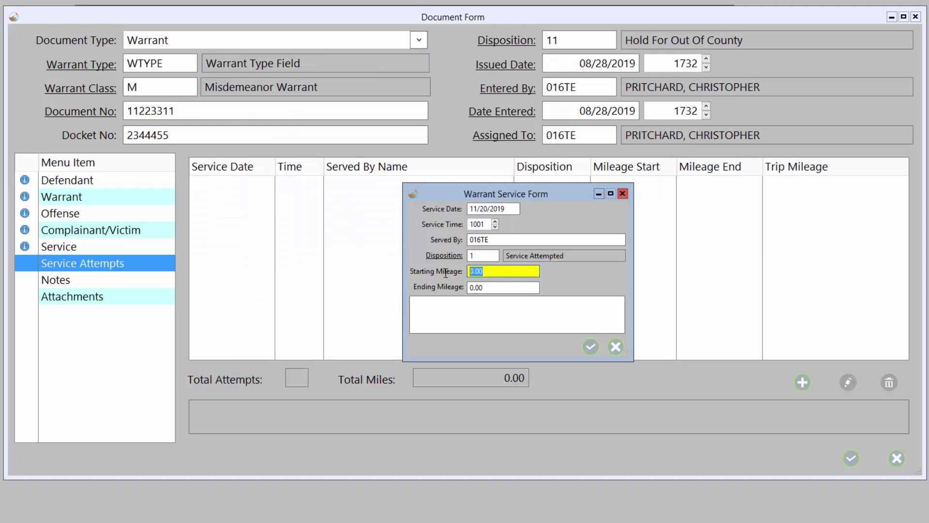
{"action": "type", "text": "123"}
{"action": "key", "text": "Tab"}
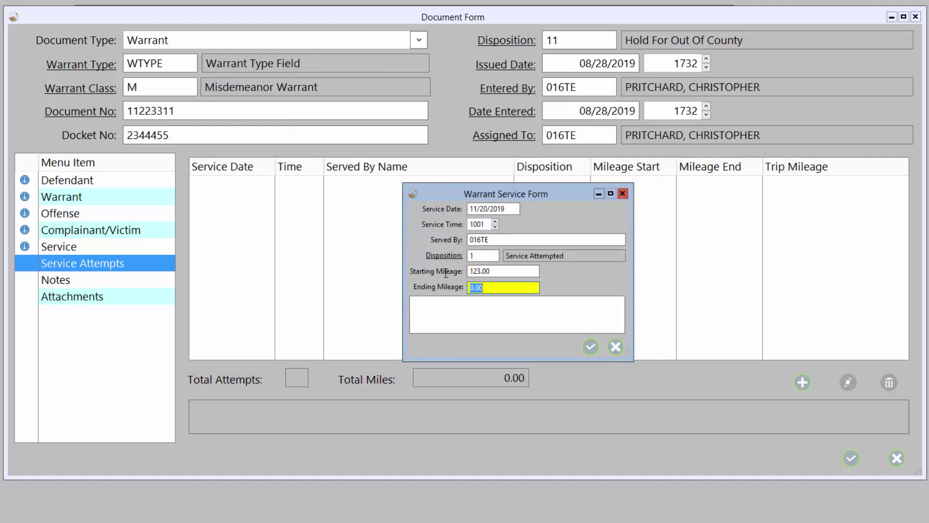
{"action": "type", "text": "143"}
{"action": "key", "text": "Tab"}
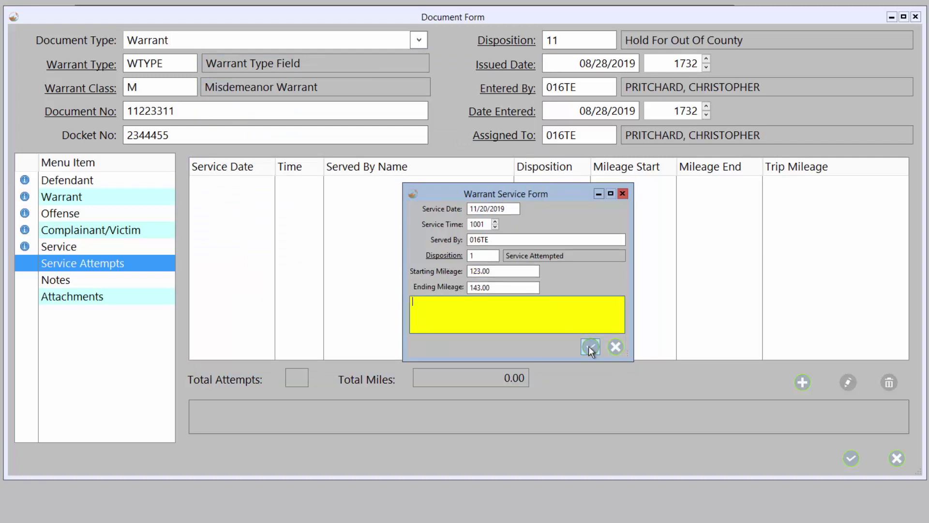
{"action": "left_click", "coordinate": [590, 347]}
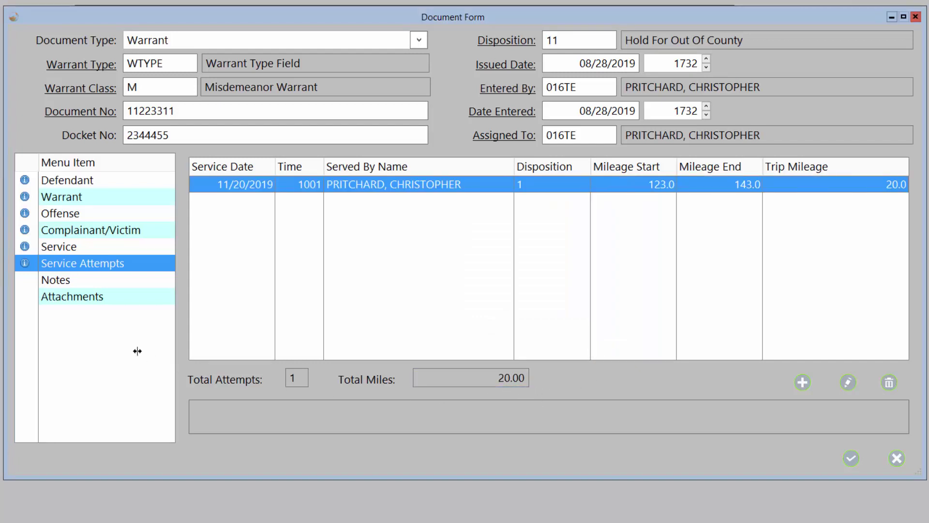
- Check the warrant's empty Notes and Attachments sections and the add-attachment options, then save the warrant
{"action": "left_click", "coordinate": [79, 283]}
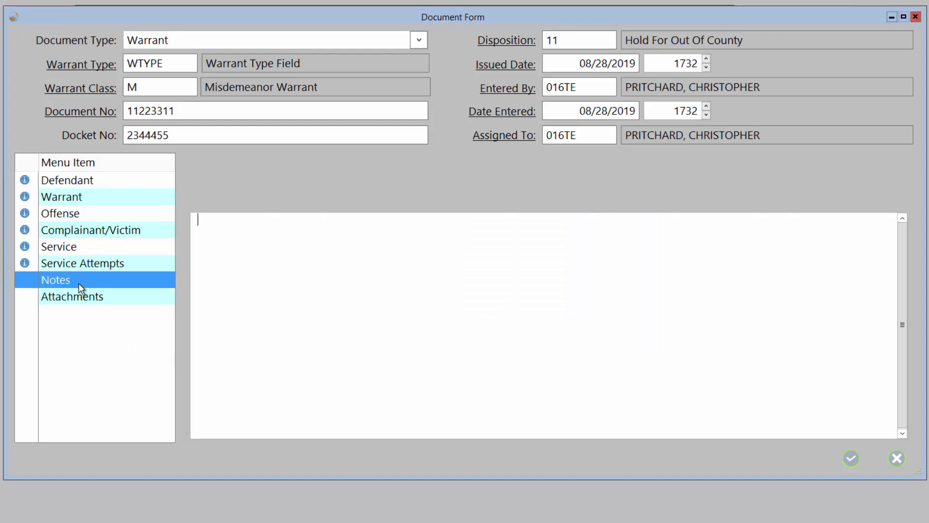
{"action": "left_click", "coordinate": [104, 296]}
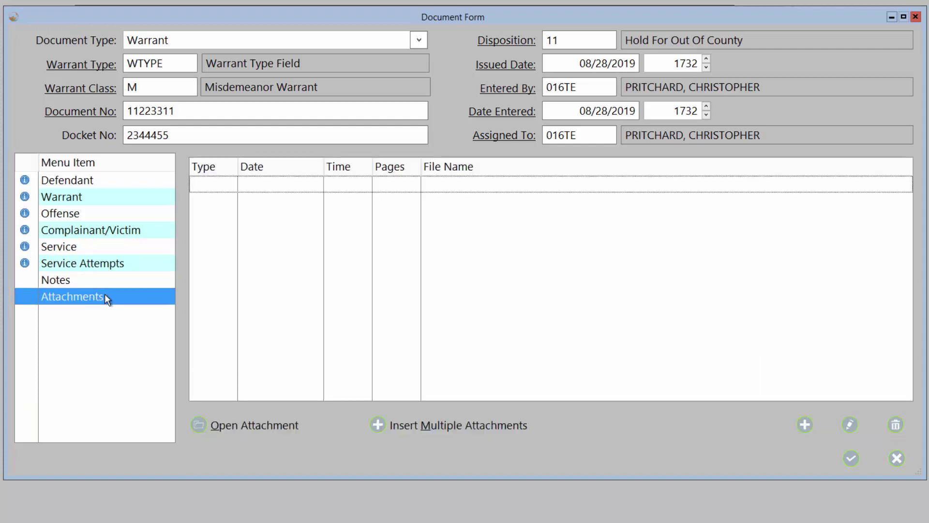
{"action": "left_click", "coordinate": [803, 424]}
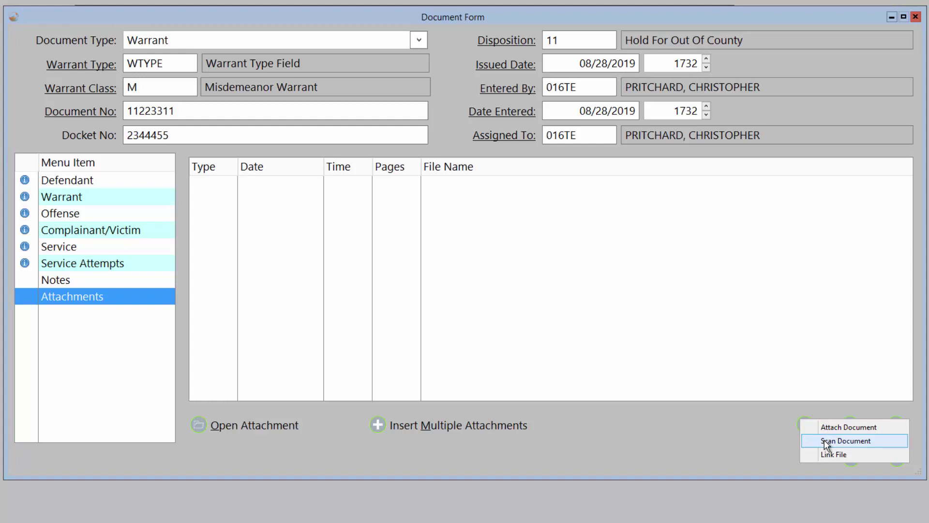
{"action": "left_click", "coordinate": [828, 442]}
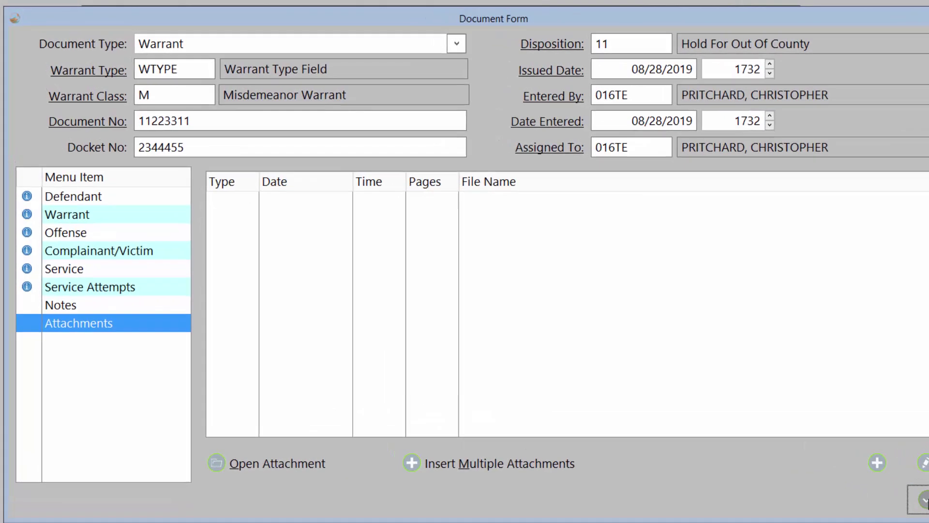